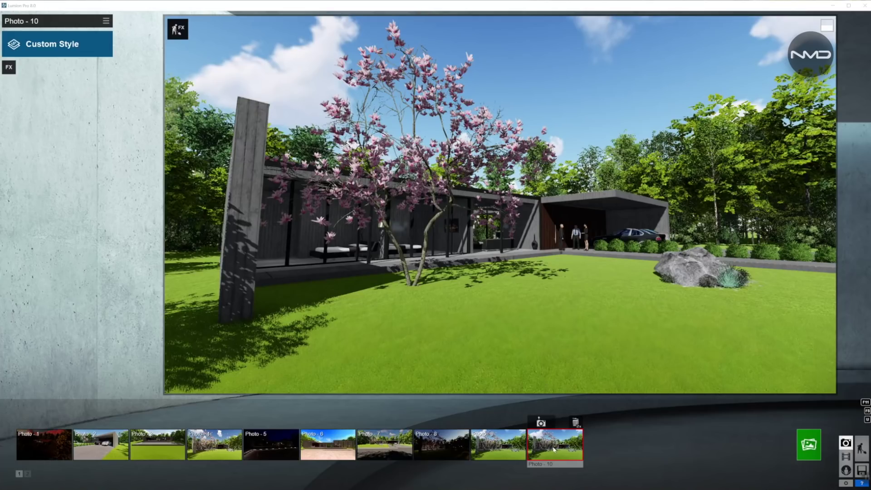
- Render Photo 9 at the Desktop size of 1920x1080 and save it as a JPG over Modern_House#10 in Pictures
click(501, 450)
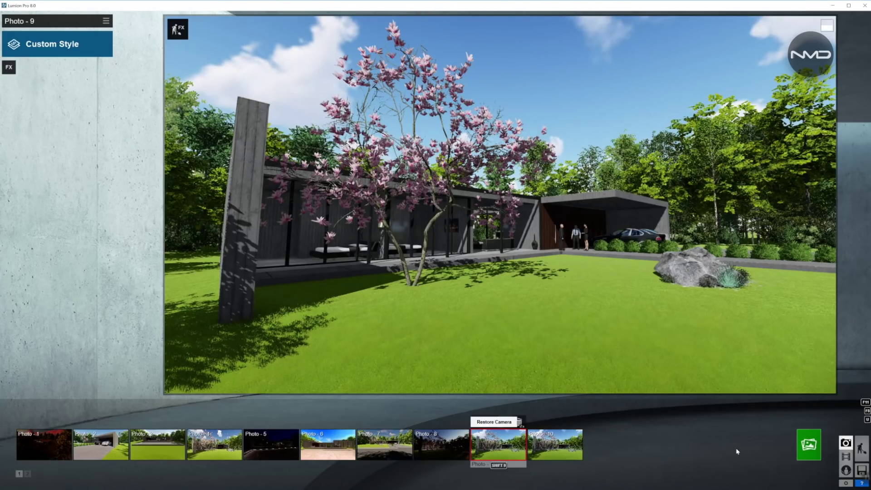
click(810, 452)
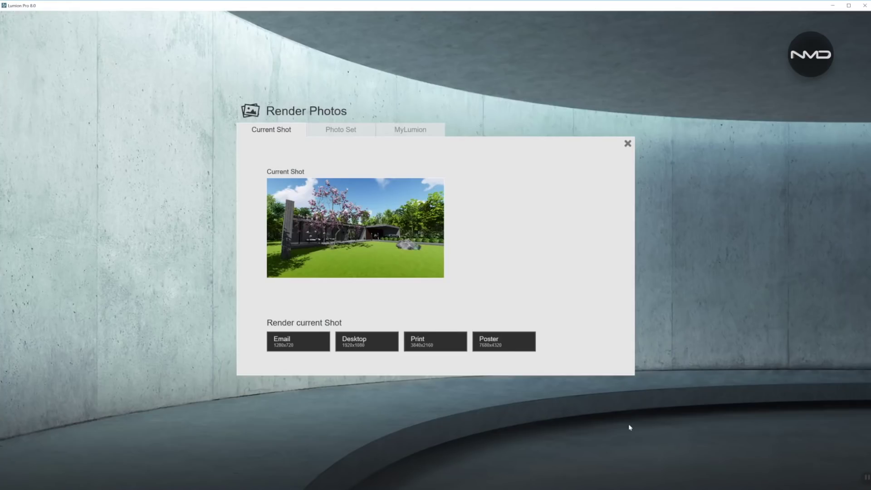
click(376, 342)
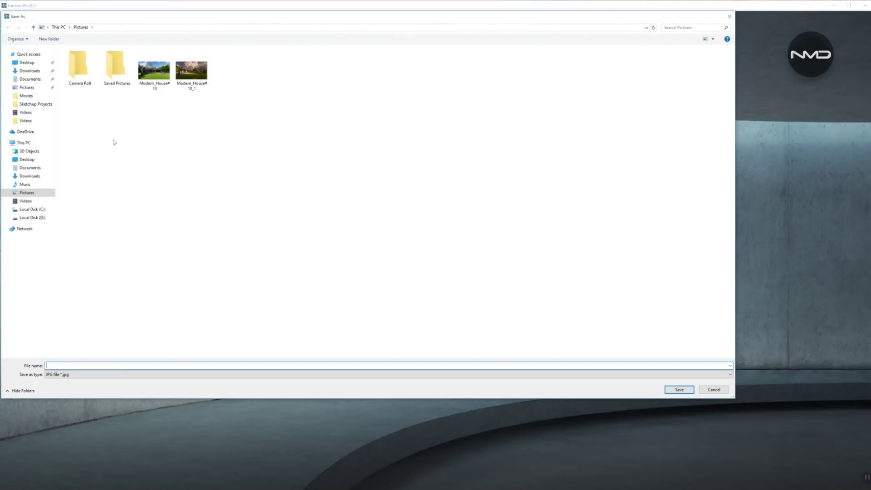
click(154, 80)
double_click(150, 79)
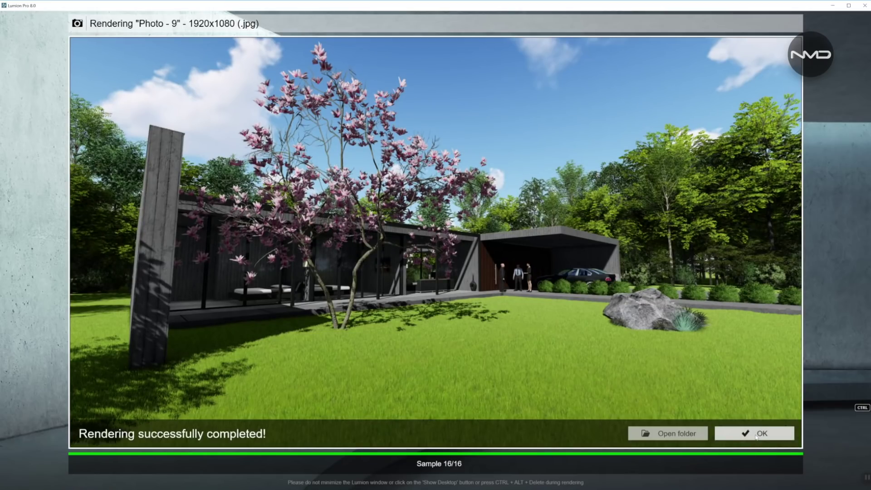
click(764, 435)
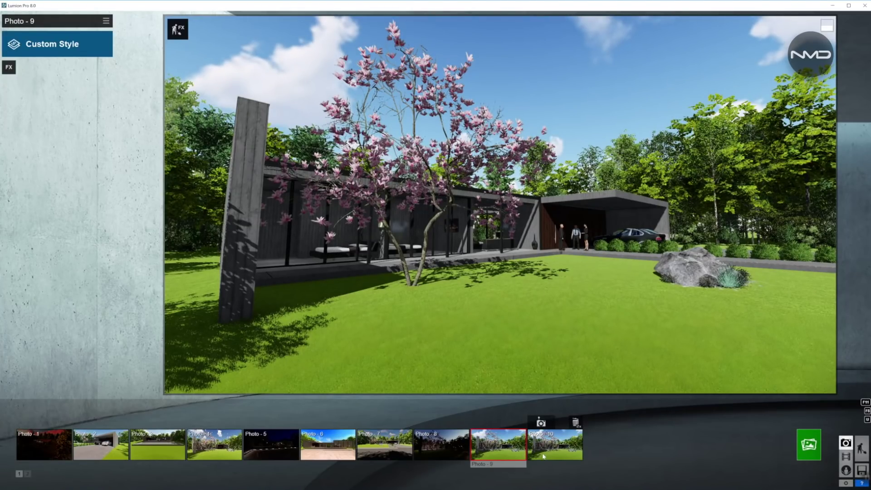
- Add the Sun, Shadow and Reflection effects to Photo 10
click(558, 448)
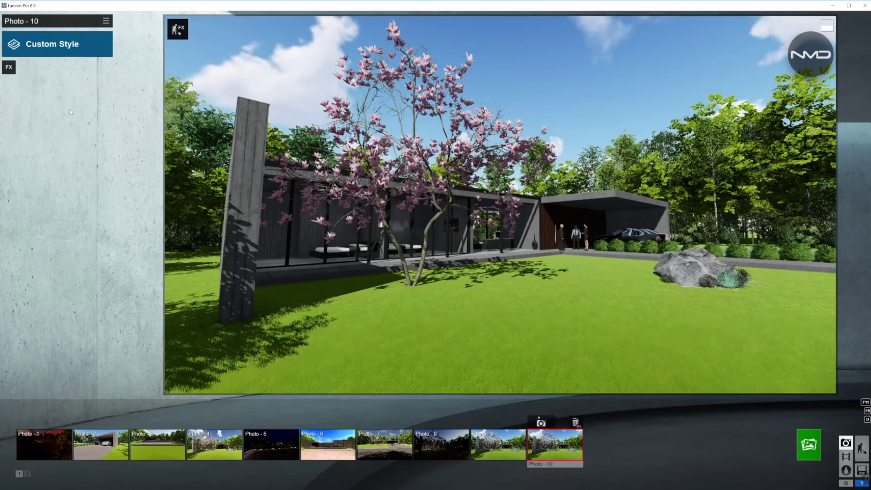
click(8, 68)
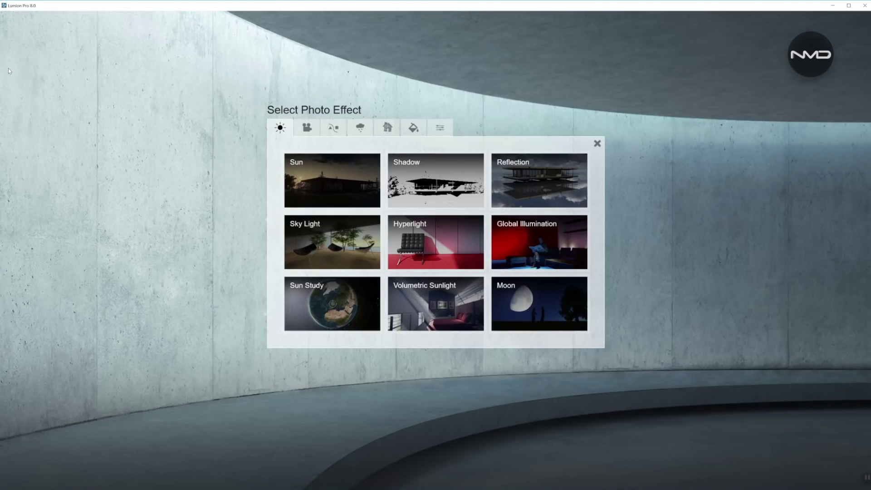
click(320, 178)
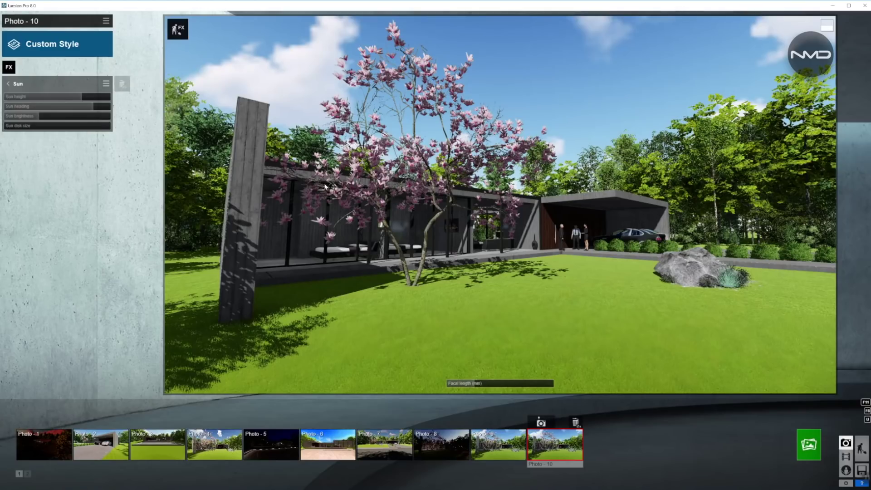
click(10, 68)
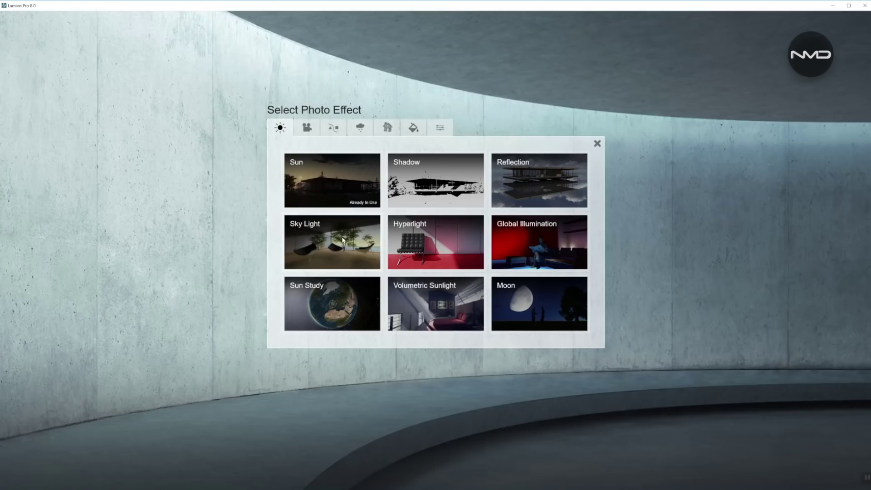
click(435, 181)
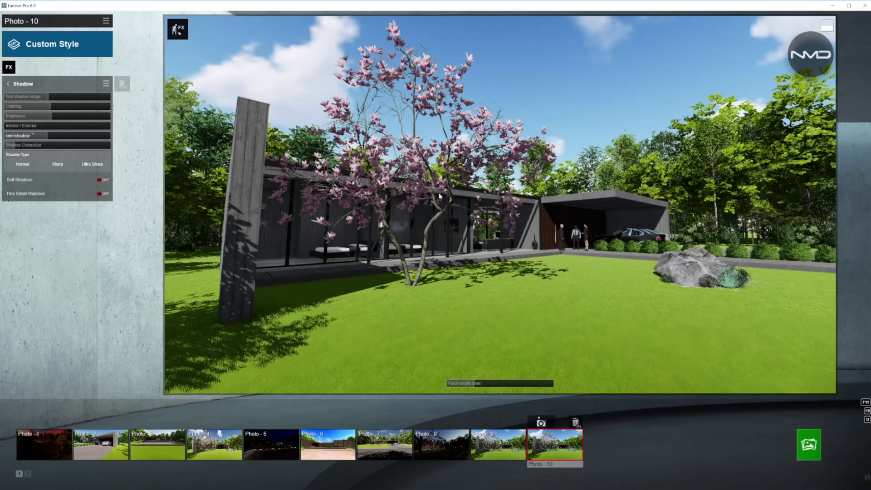
click(9, 68)
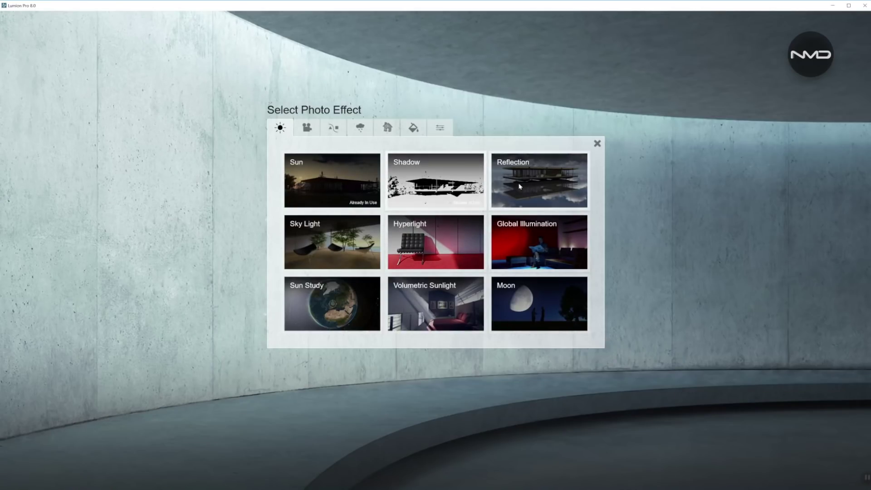
click(498, 193)
- Add the Sky Light, Hyperlight, Global Illumination and Volumetric Sunlight effects to Photo 10
click(9, 68)
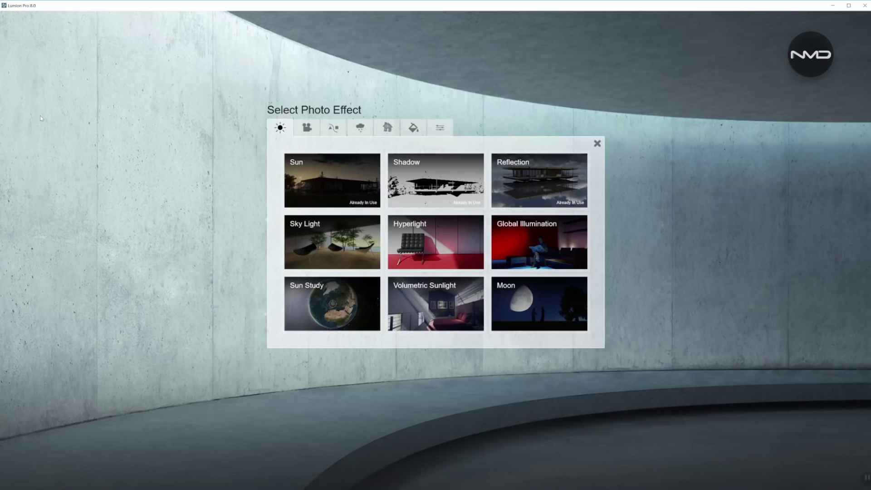
click(334, 238)
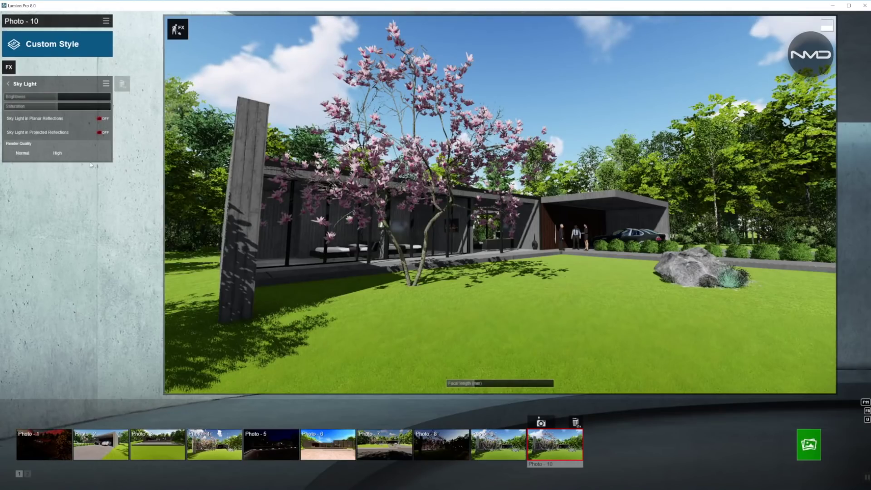
click(9, 67)
click(444, 249)
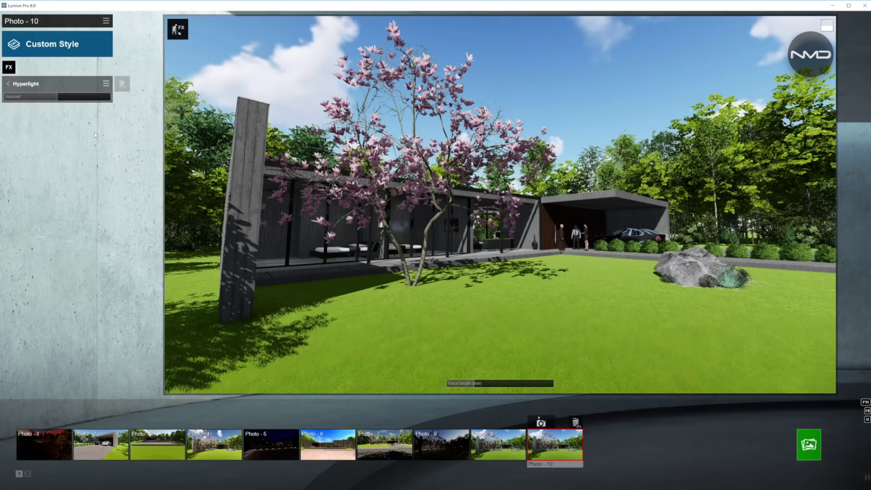
click(10, 67)
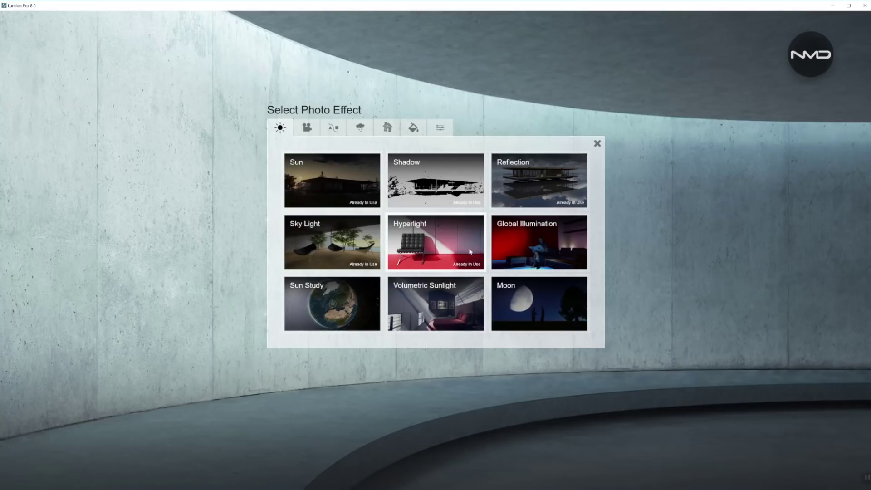
click(526, 239)
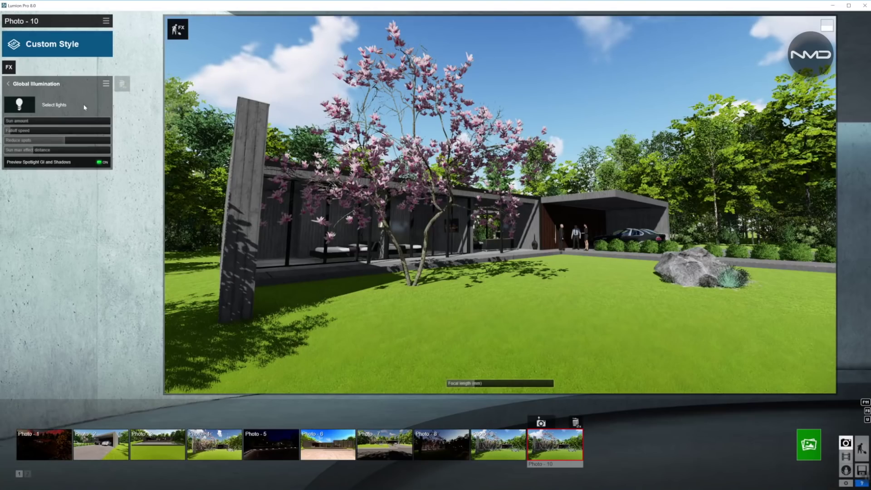
click(9, 67)
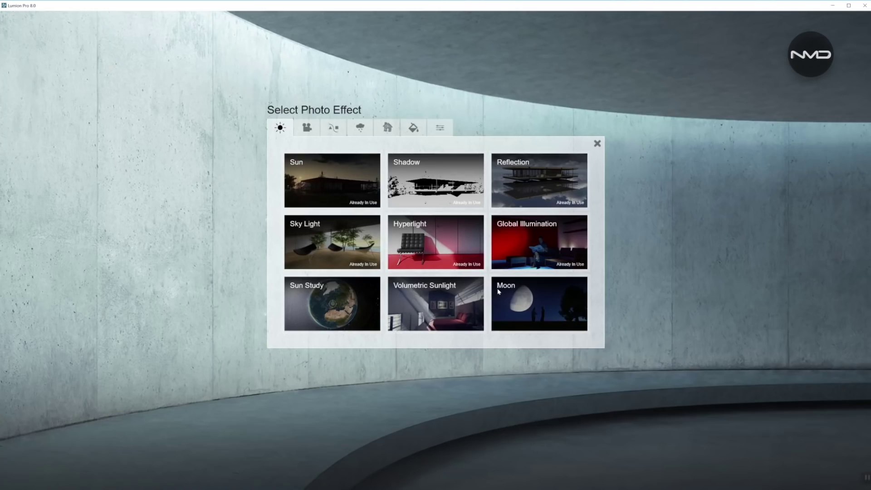
click(439, 311)
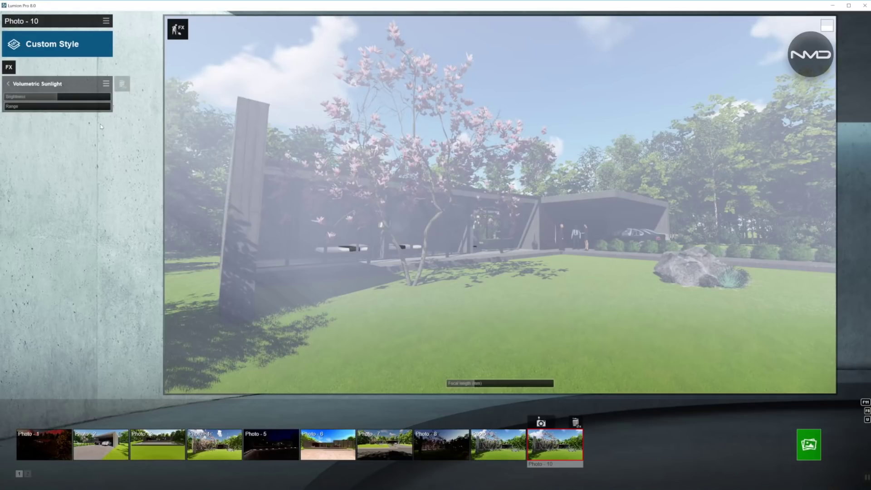
- Add the camera effects Exposure, Depth of Field, 2-Point Perspective and Chromatic Aberrations to Photo 10
click(8, 70)
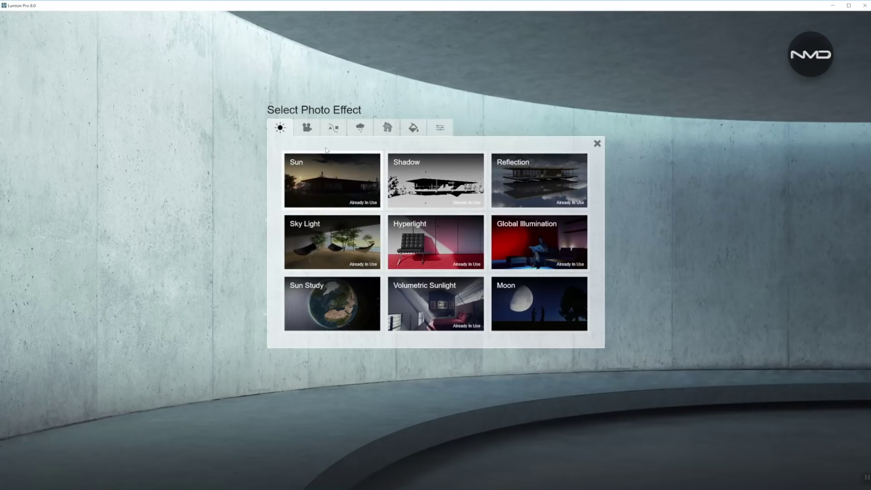
click(307, 128)
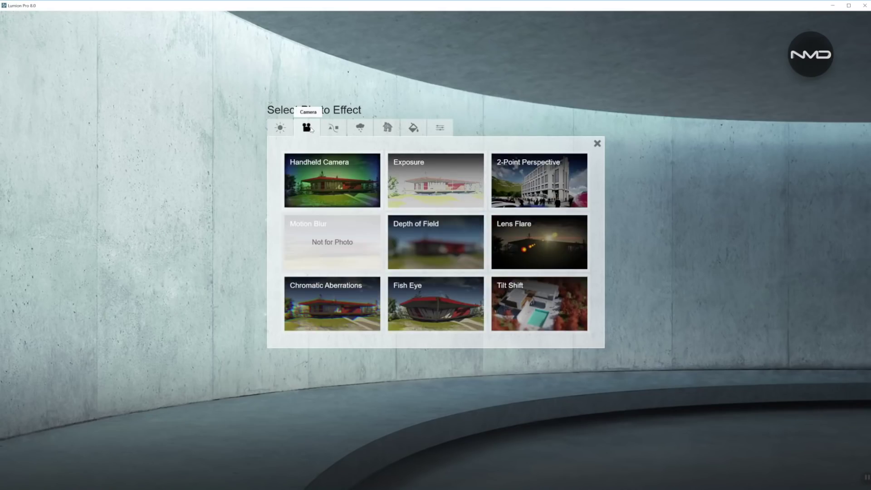
click(435, 181)
click(8, 68)
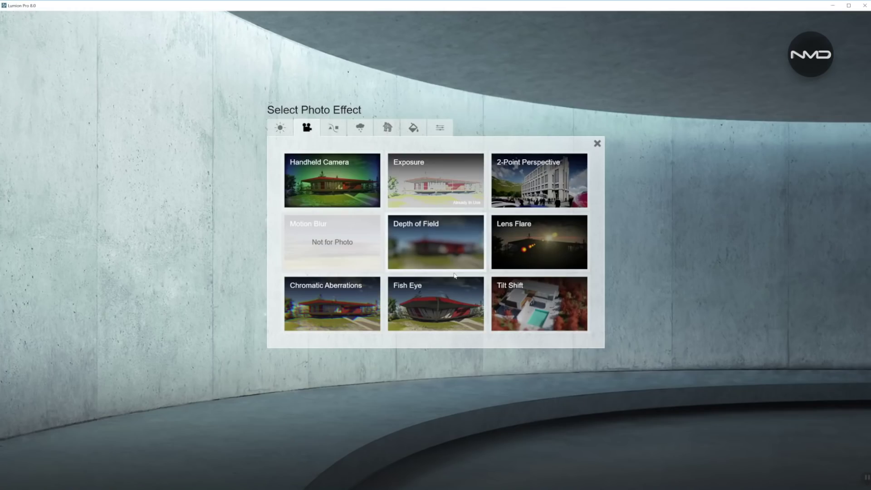
click(438, 243)
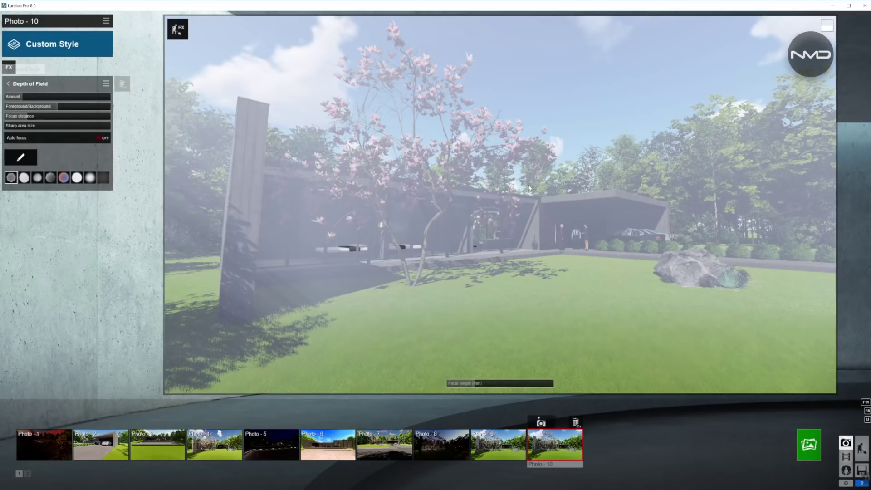
click(8, 67)
click(555, 180)
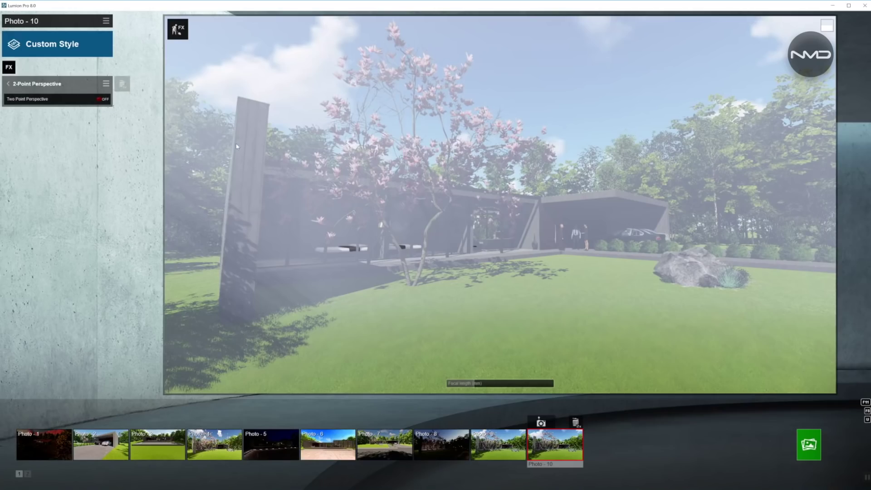
click(8, 68)
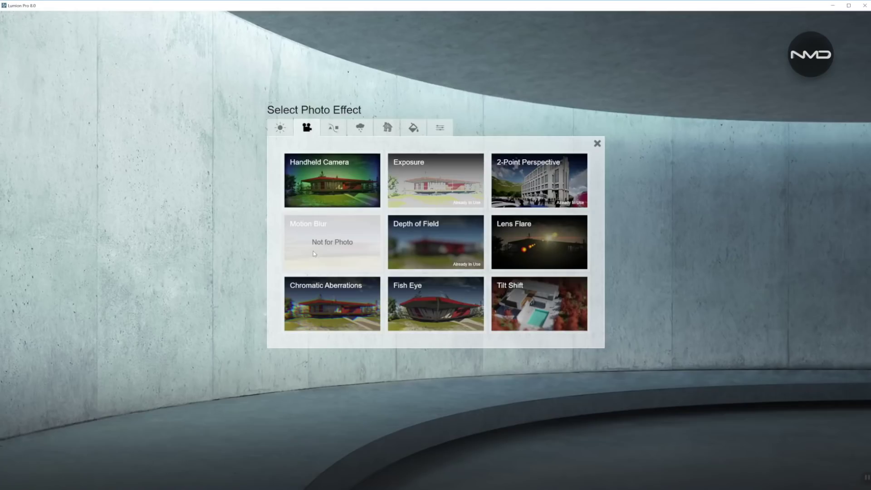
click(334, 311)
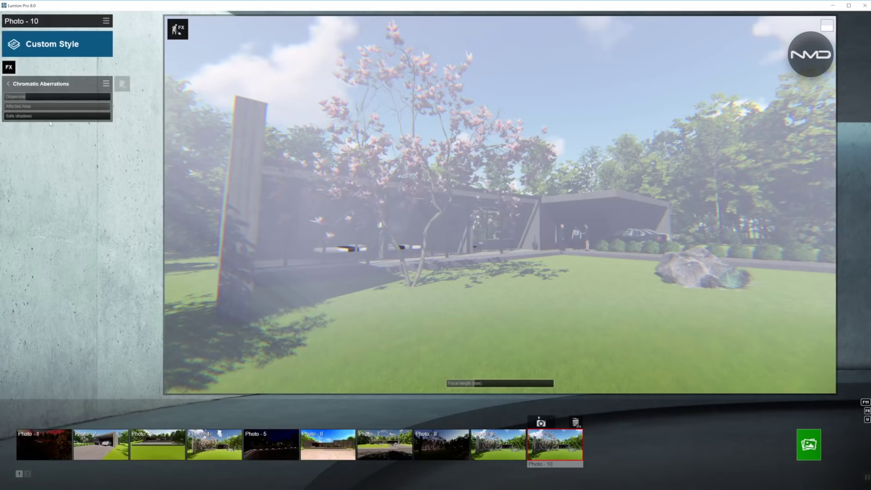
- Add the Sky and Clouds weather effect and the Color Correction and Sharpen color effects to Photo 10
click(14, 67)
click(361, 127)
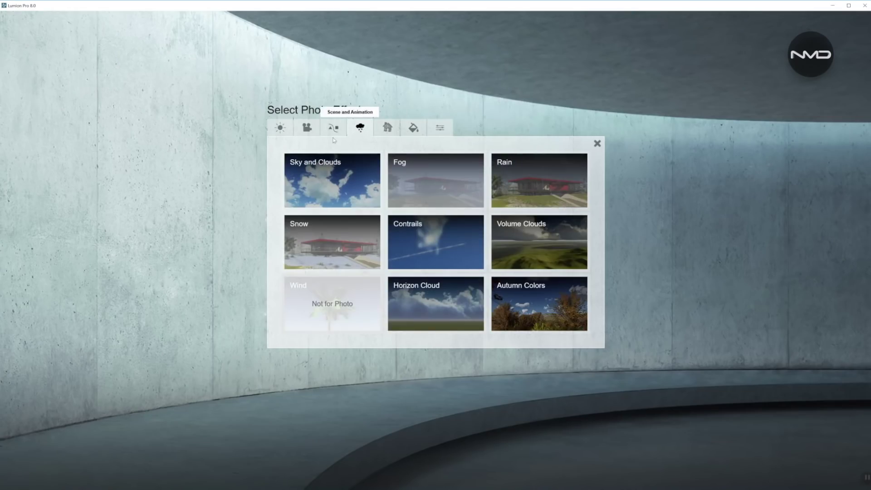
click(320, 186)
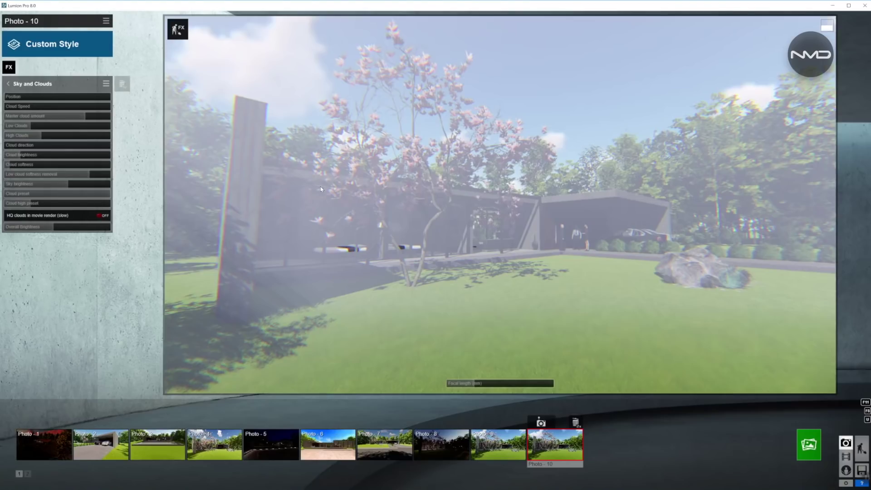
click(9, 67)
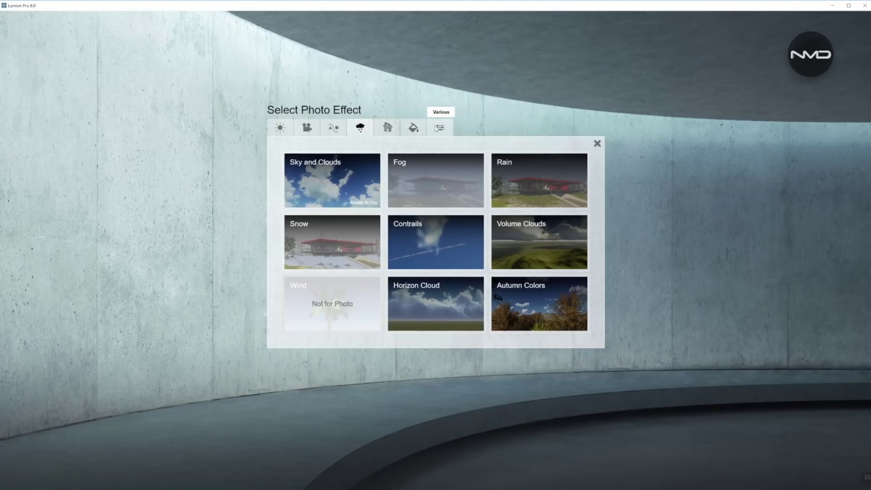
click(413, 128)
click(356, 176)
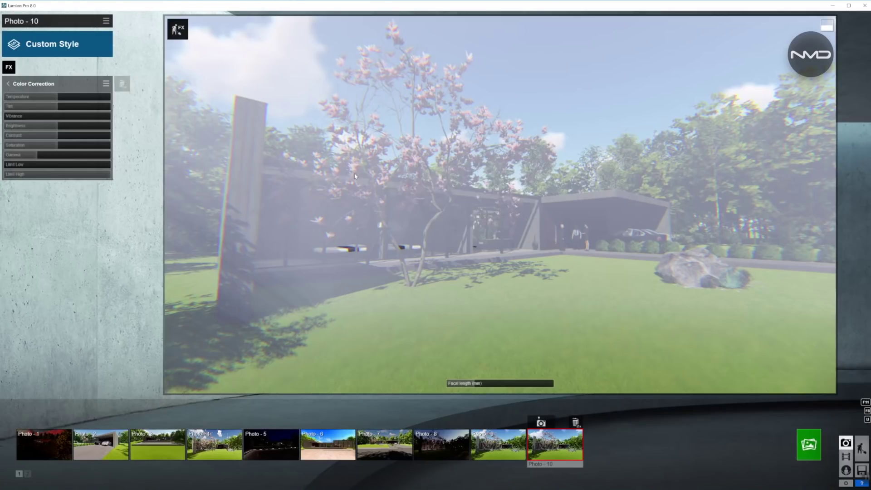
click(9, 67)
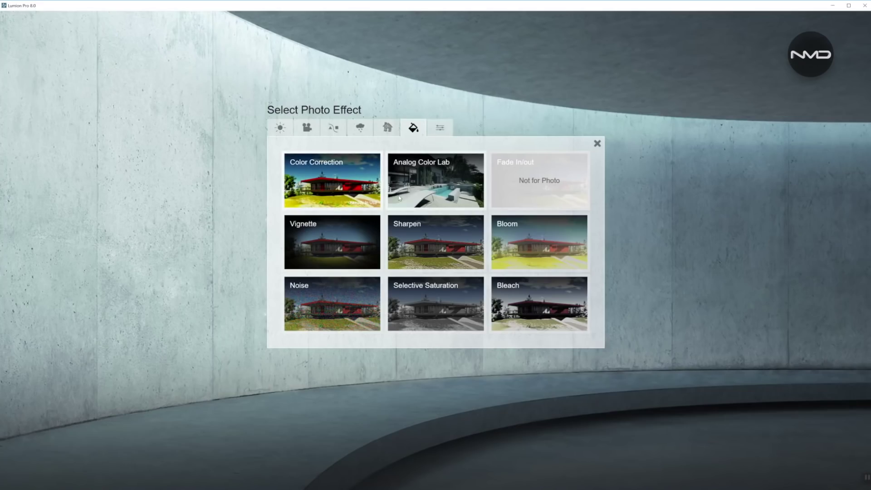
click(432, 239)
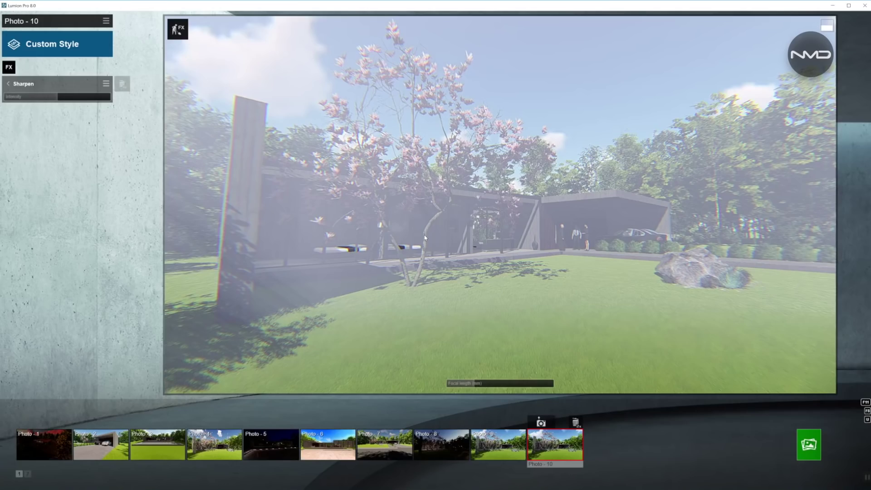
- Turn off Photo 10's Volumetric Sunlight effect and lower the dispersion of its Chromatic Aberrations effect to nearly zero
click(7, 85)
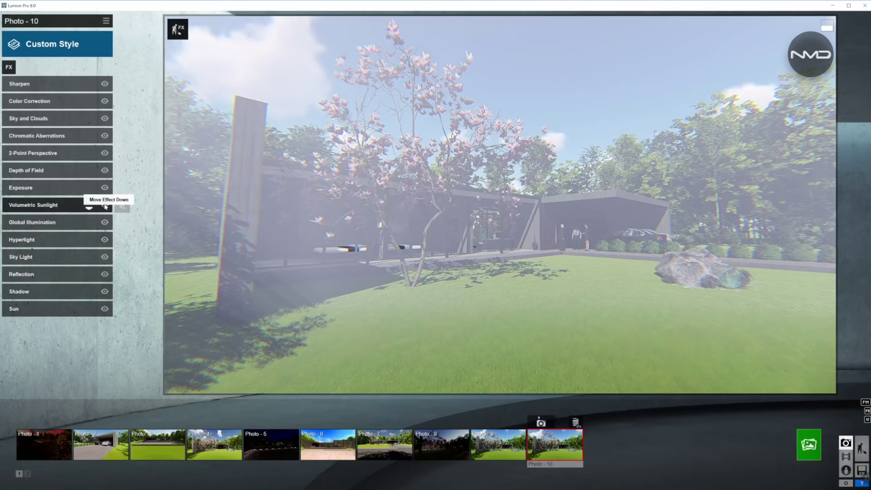
click(105, 205)
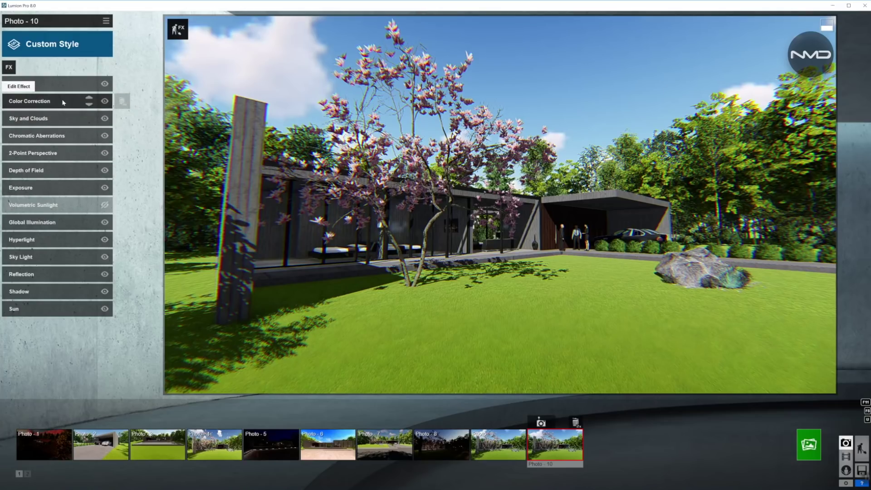
click(50, 137)
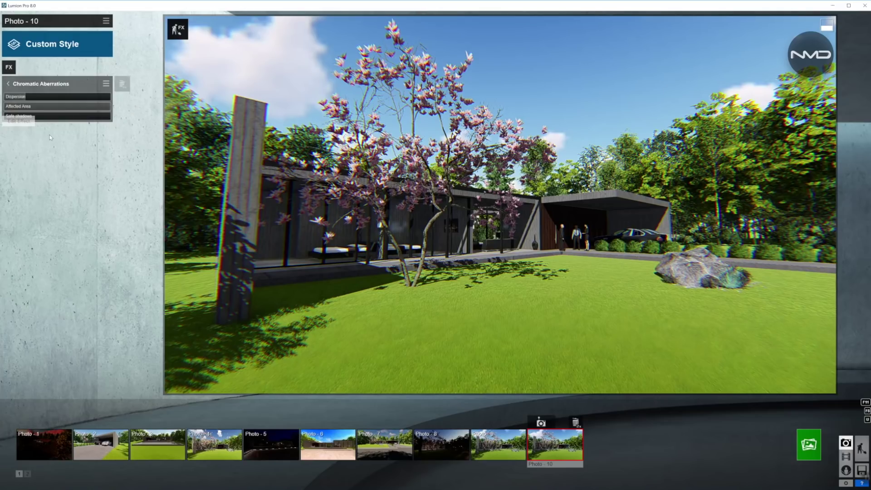
drag(24, 97, 9, 98)
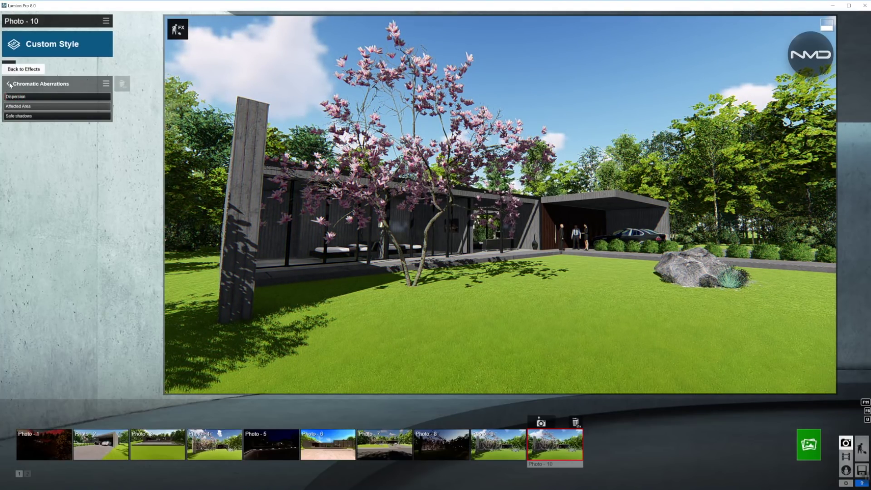
- Turn Photo 10's sun heading to about 0.4 and lower the sun height so shadows fall across the lawn
click(8, 84)
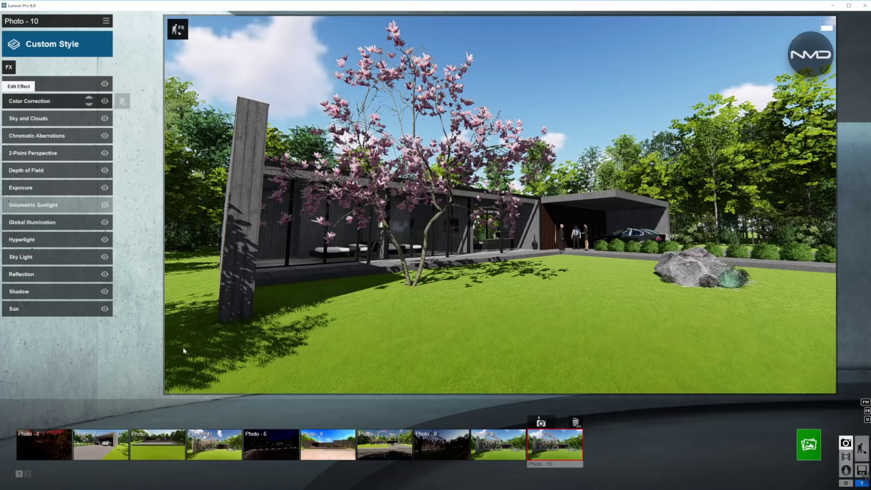
click(60, 306)
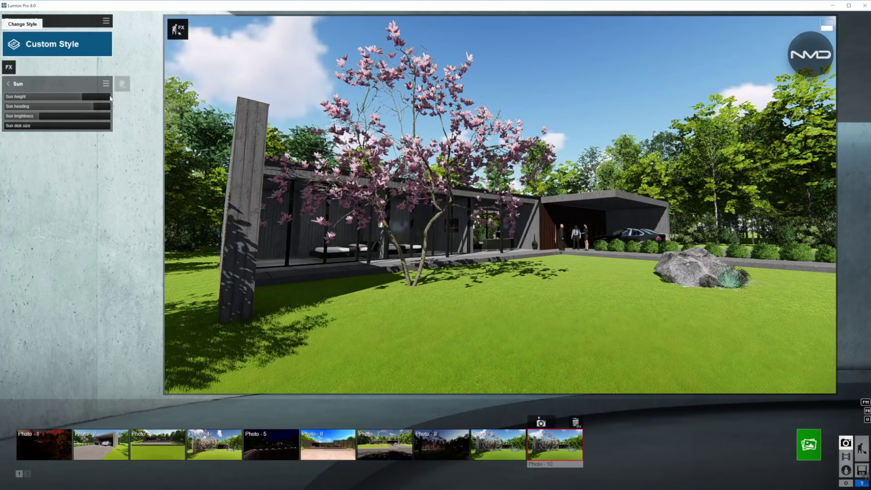
mouse_move(71, 123)
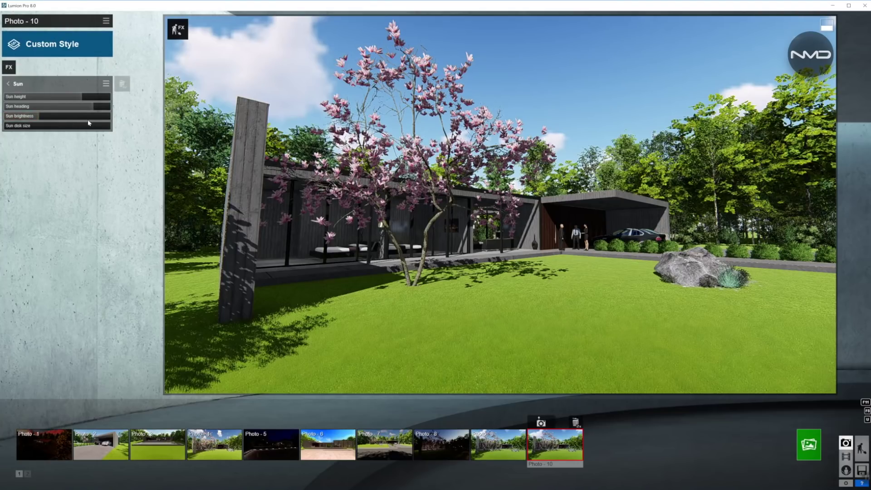
mouse_move(94, 106)
drag(93, 107, 82, 108)
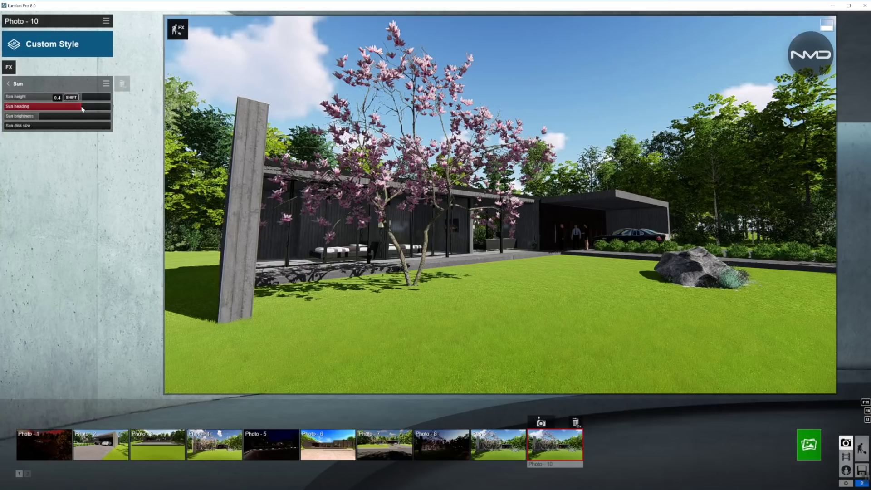
drag(82, 109, 80, 109)
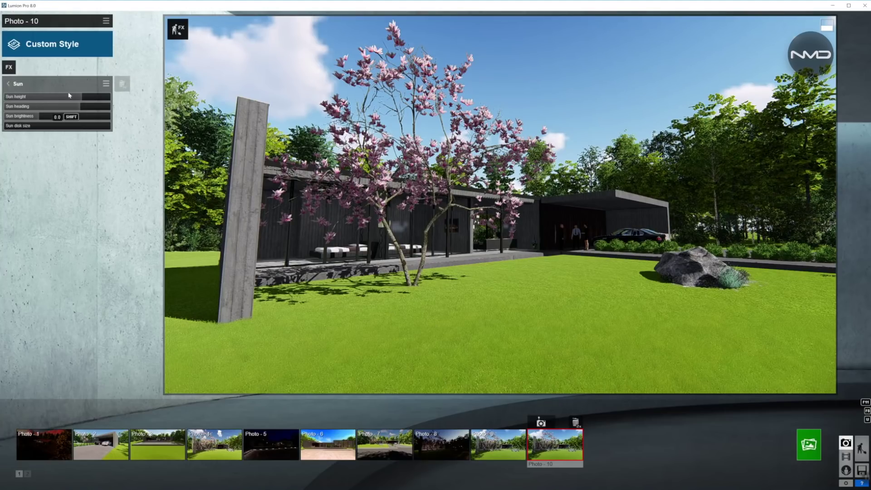
drag(76, 98, 39, 96)
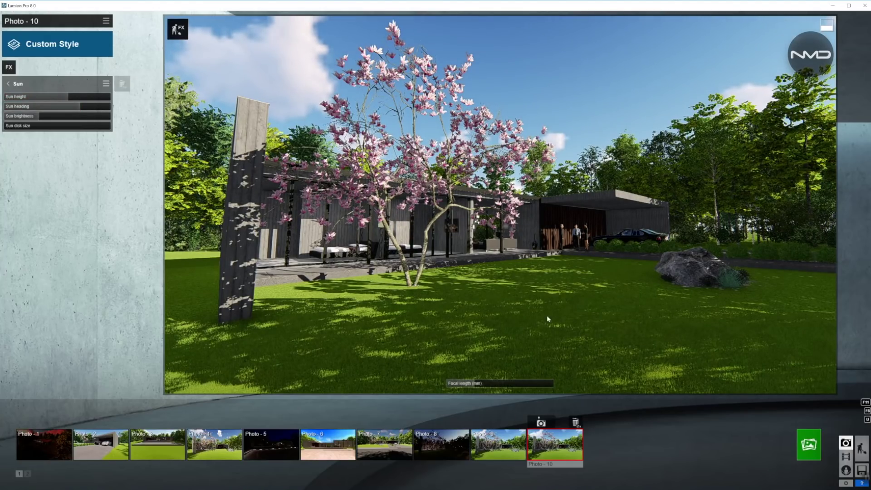
click(8, 84)
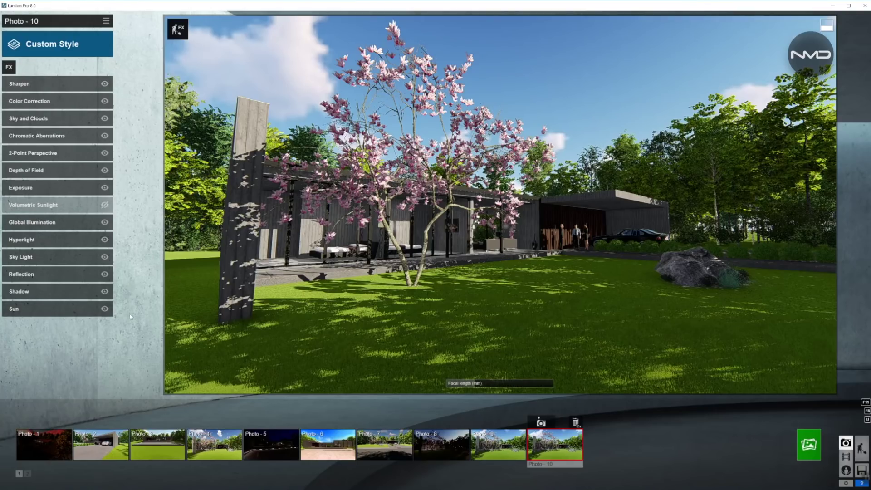
- Turn on Soft Shadows and Fine Detail Shadows in Photo 10's Shadow effect
click(54, 288)
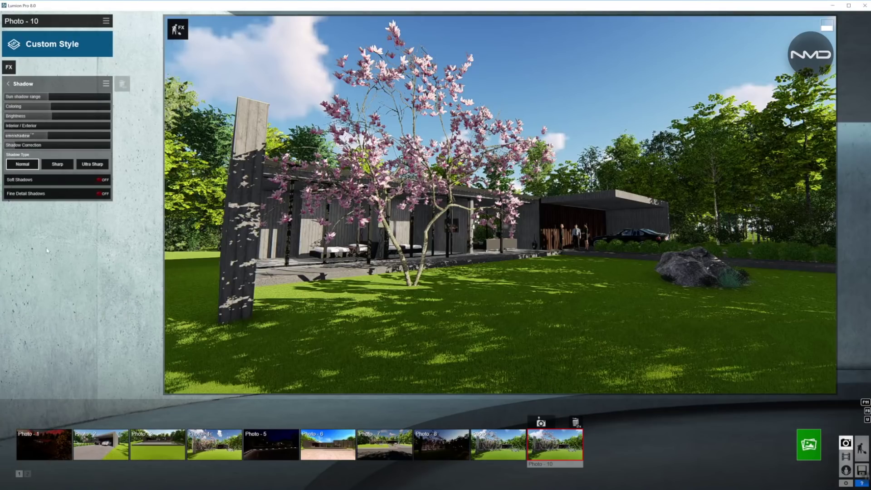
click(101, 180)
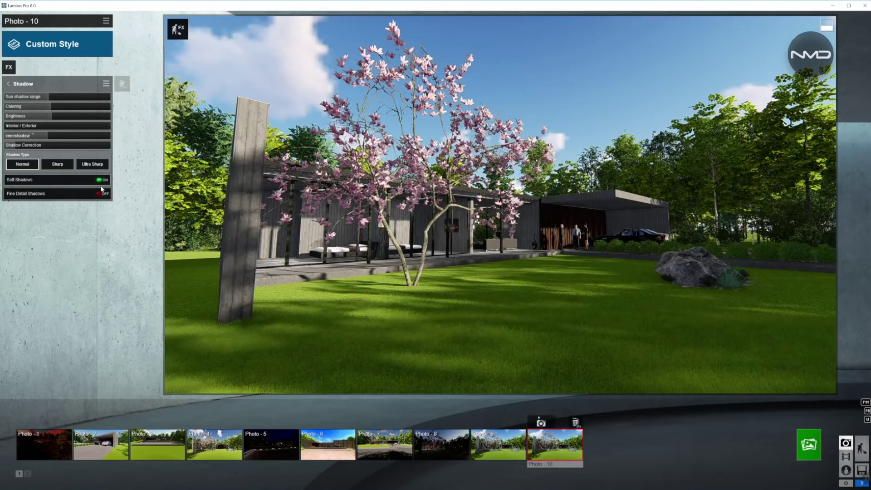
click(100, 194)
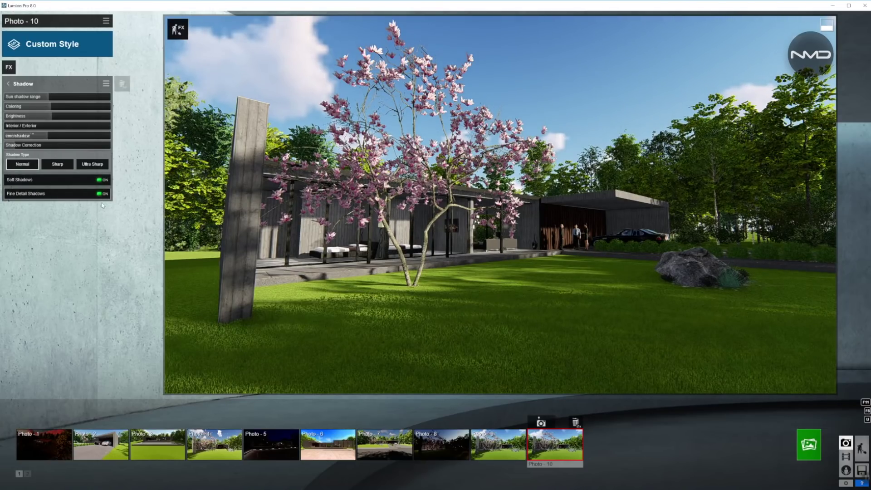
mouse_move(464, 347)
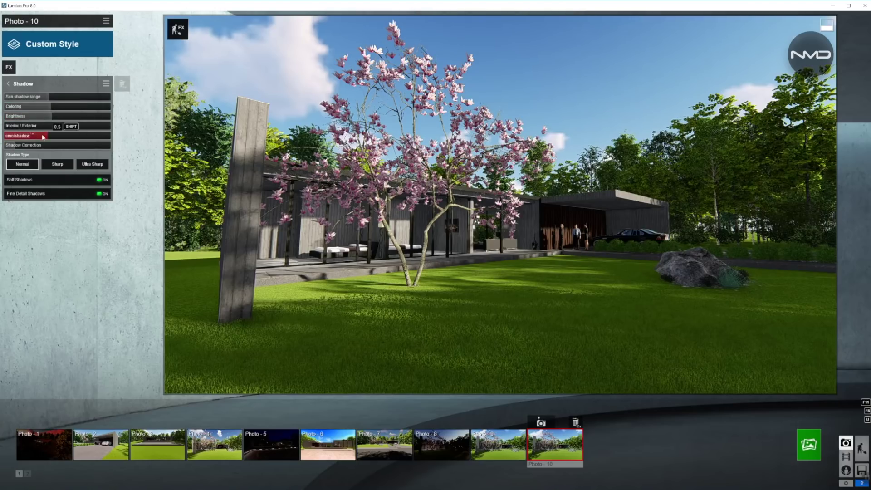
- Tune the Shadow effect by raising Omnishadow, setting Interior / Exterior to 0.9, and lowering its brightness and coloring
drag(47, 137, 66, 137)
drag(61, 127, 94, 127)
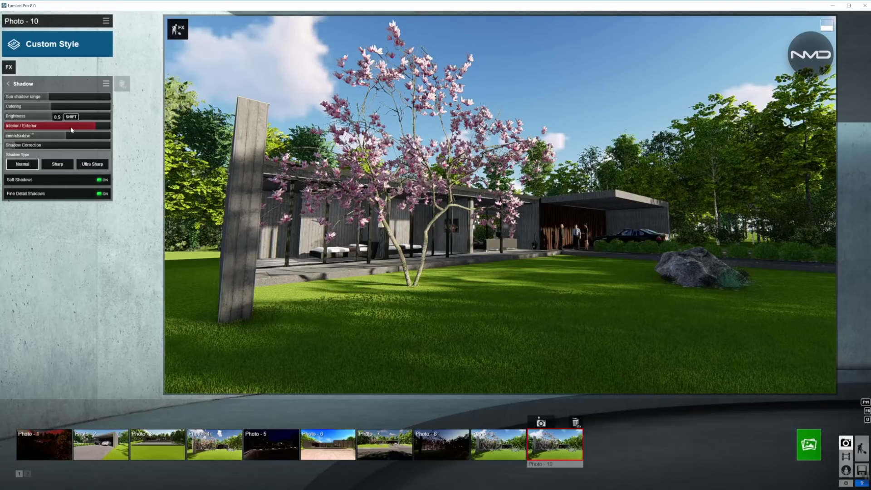
drag(32, 116, 26, 117)
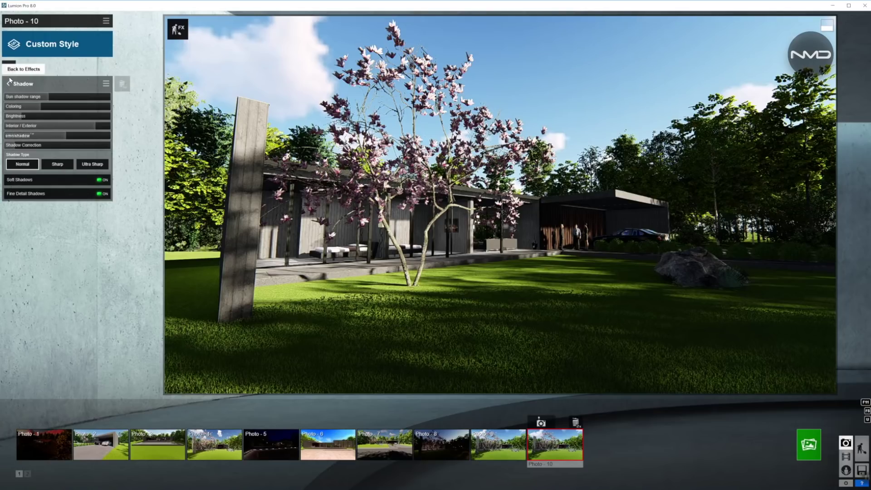
click(10, 83)
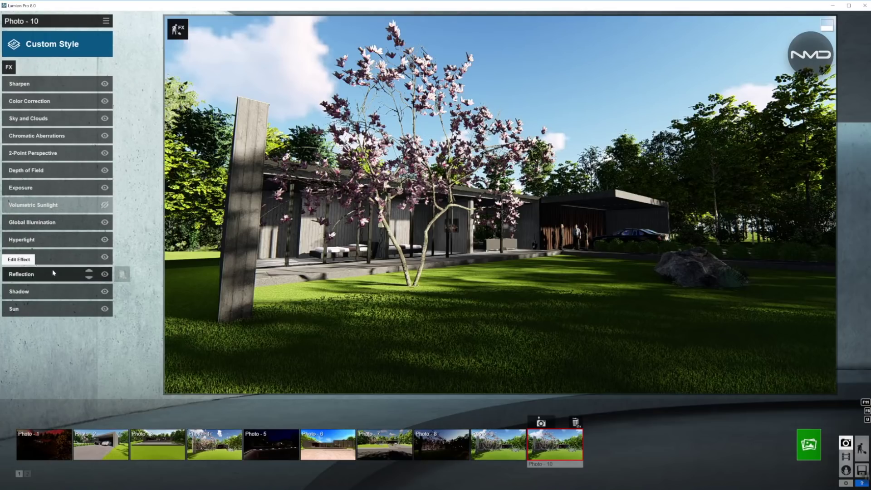
- Add a reflection plane on the house's front glazing in the Reflection effect and turn on Speedray Reflections
click(53, 273)
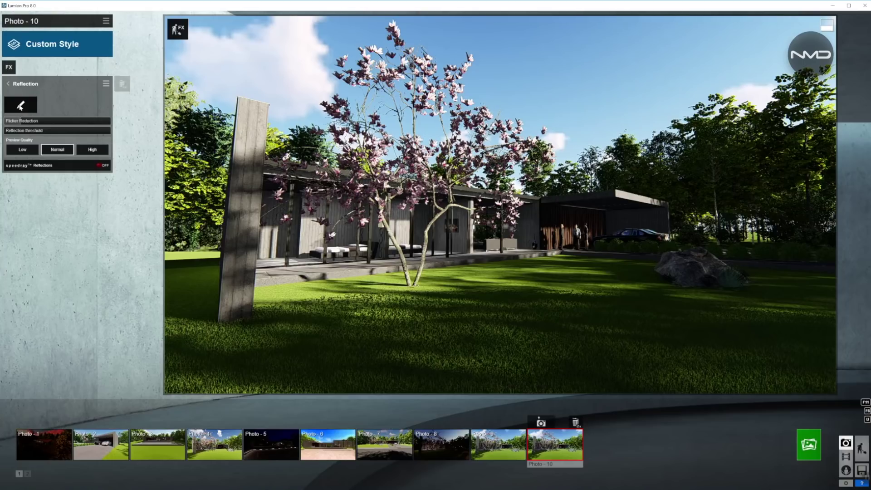
click(21, 104)
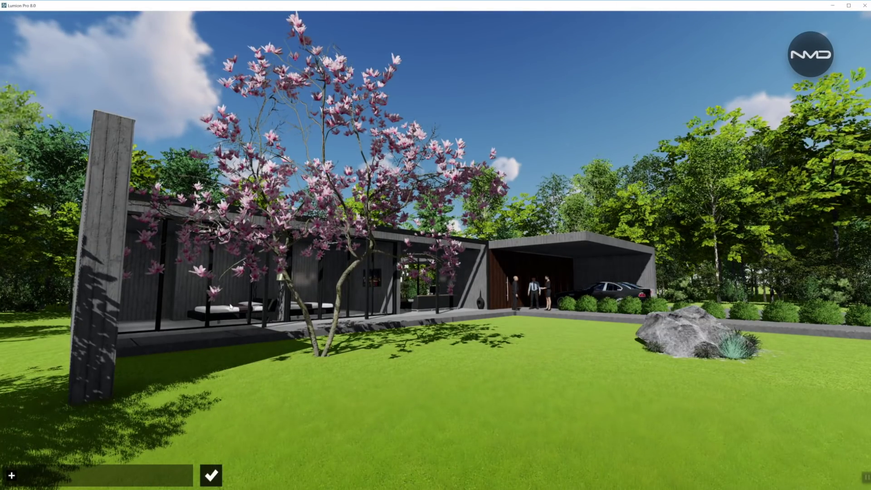
click(11, 475)
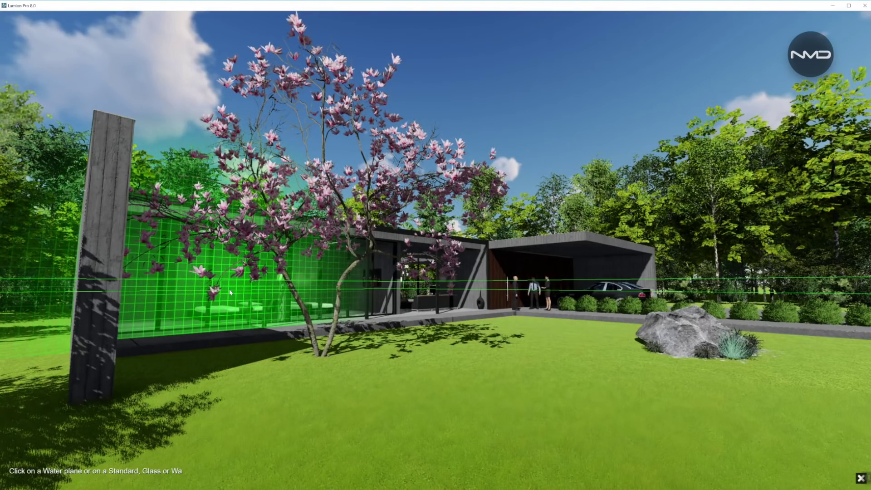
click(231, 292)
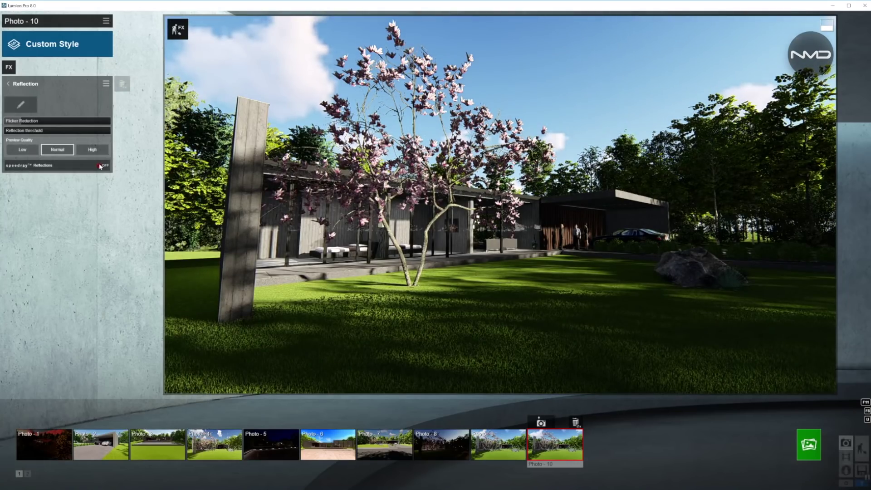
click(100, 165)
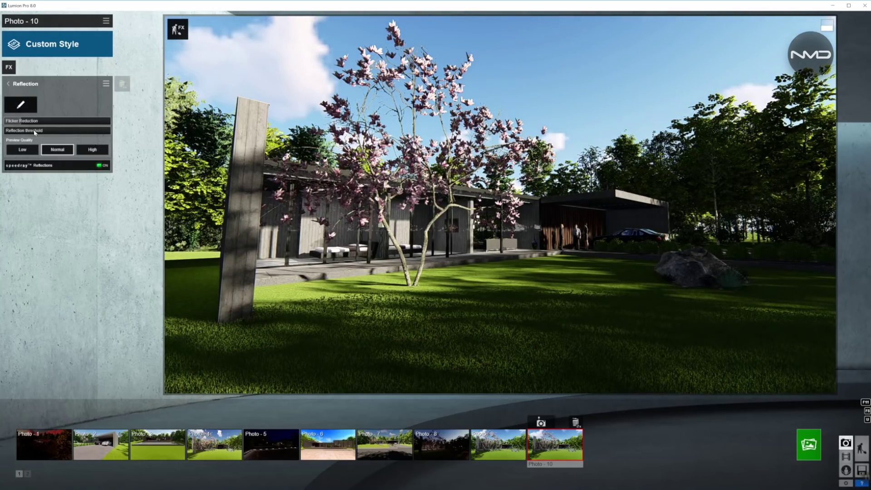
click(8, 84)
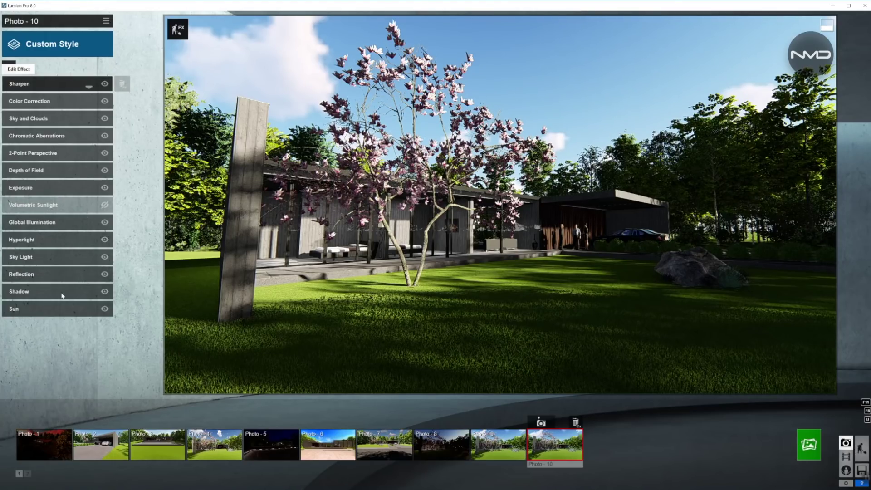
- Lower Sky Light's brightness, set saturation to 0.9, enable it in planar and projected reflections, and use High render quality
click(46, 257)
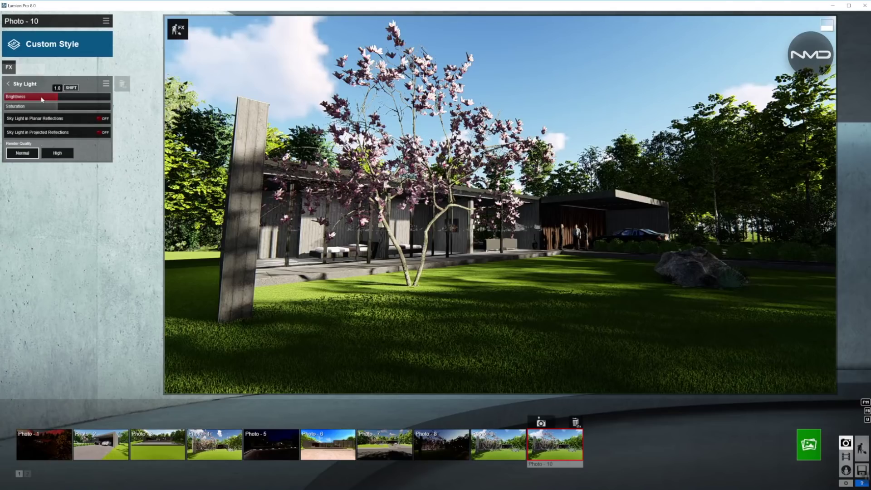
drag(37, 97, 35, 97)
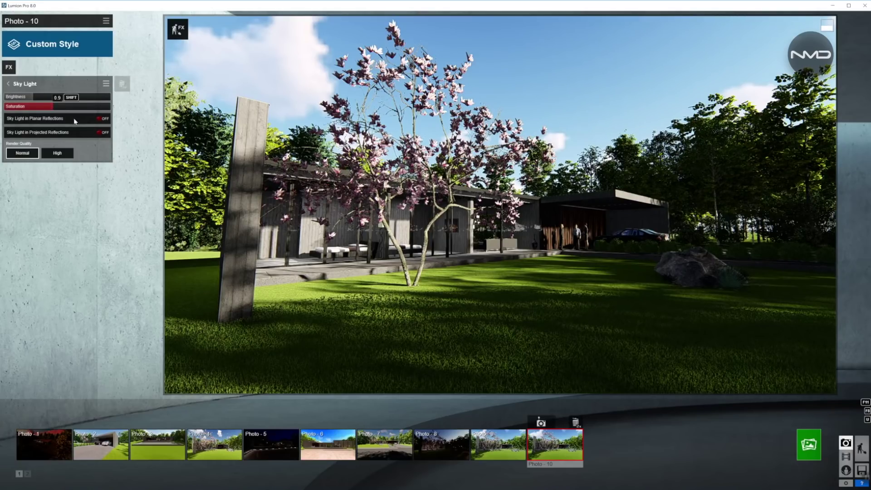
click(99, 119)
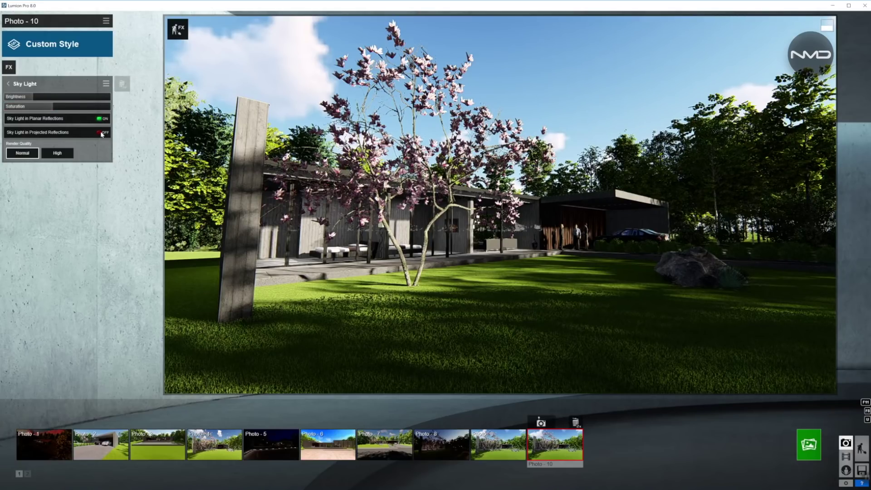
click(102, 132)
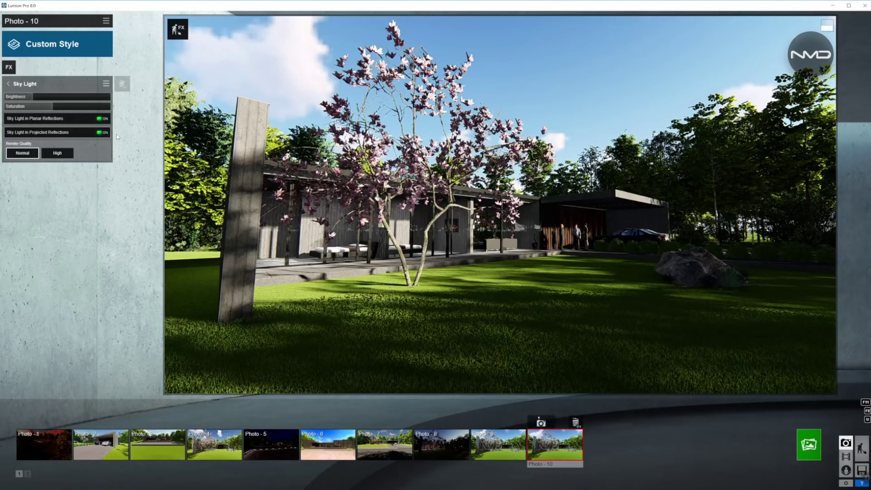
click(63, 154)
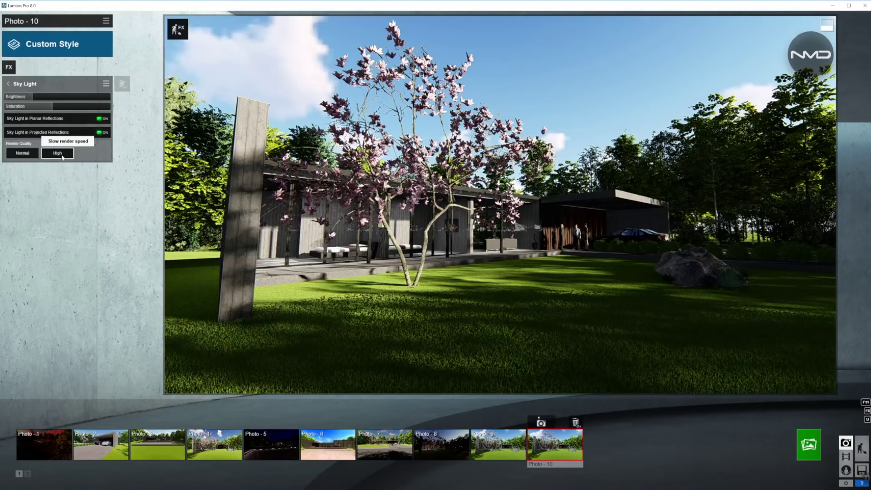
click(9, 84)
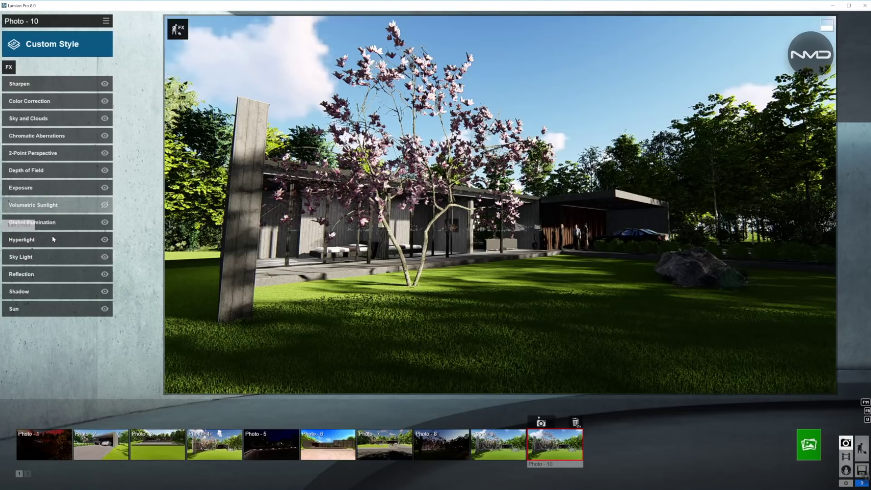
- Lower the Hyperlight effect's amount to about 15.7
click(50, 240)
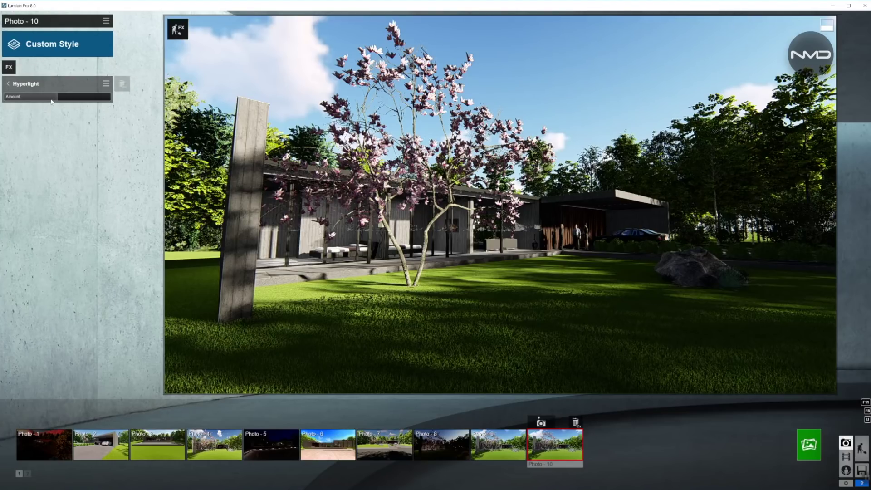
drag(54, 97, 44, 99)
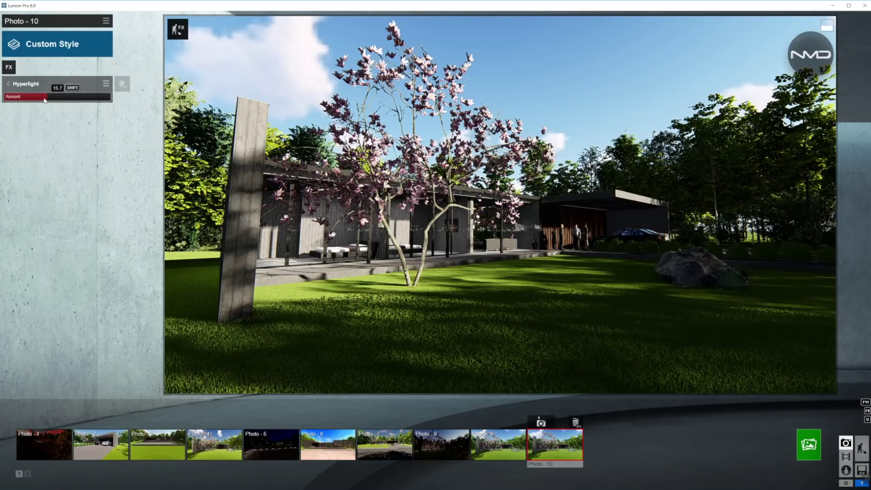
click(13, 86)
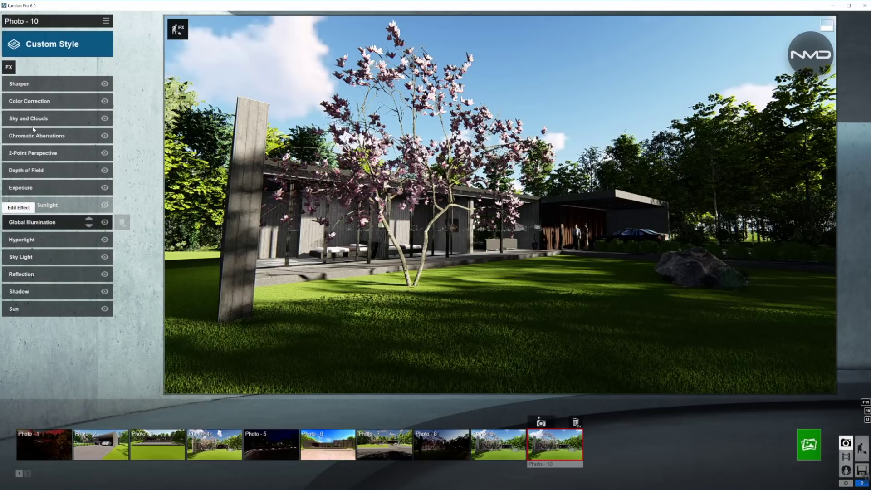
- Include the light behind the magnolia in Global Illumination with a Spotlight GI amount of 8.7, and set Falloff speed to 4.2
click(41, 222)
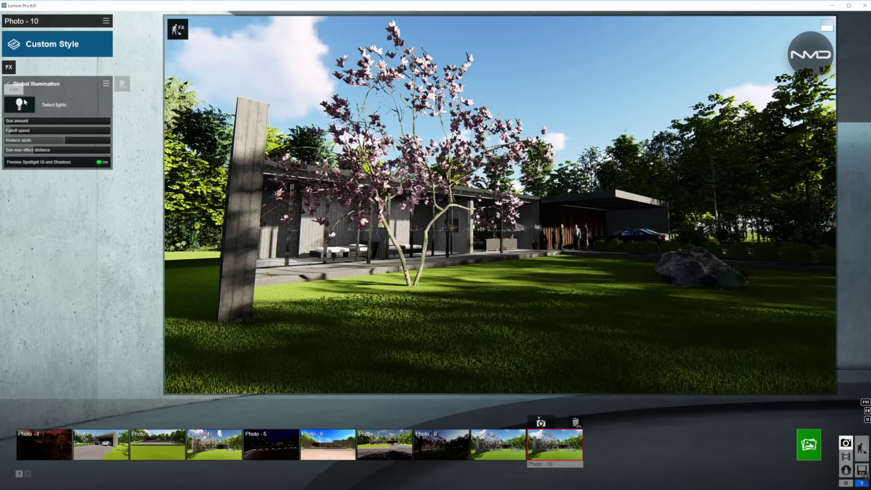
click(19, 104)
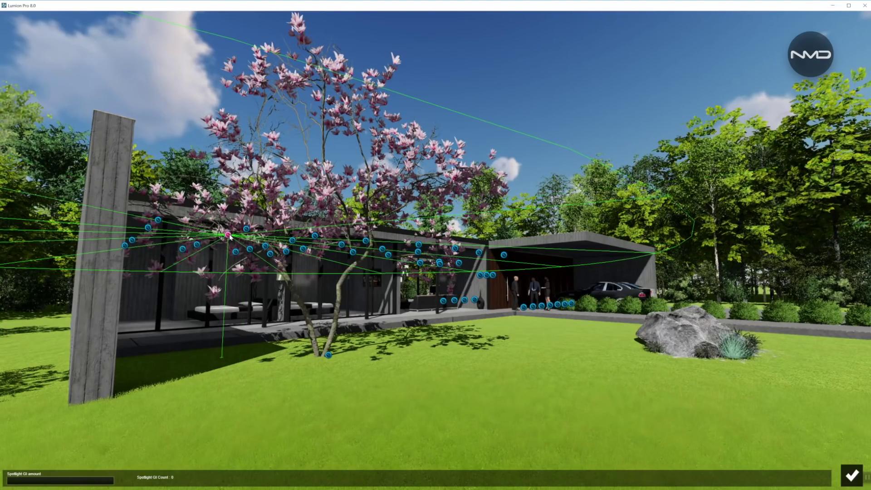
click(228, 235)
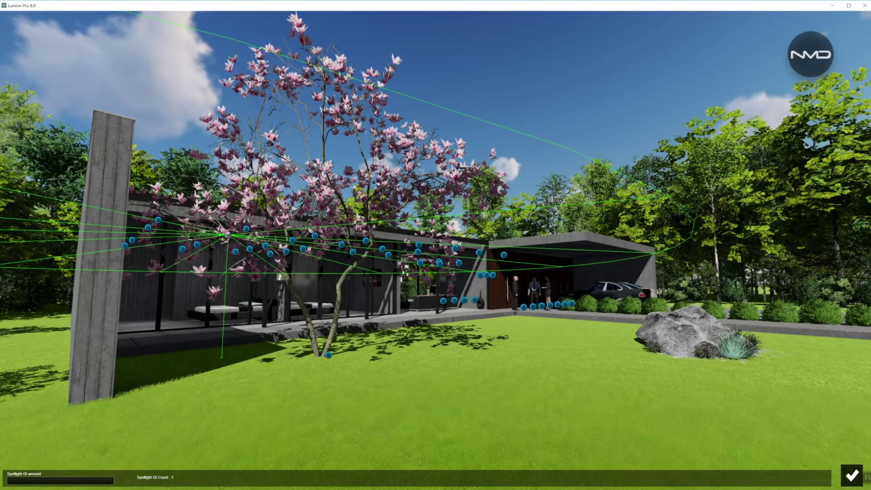
click(20, 481)
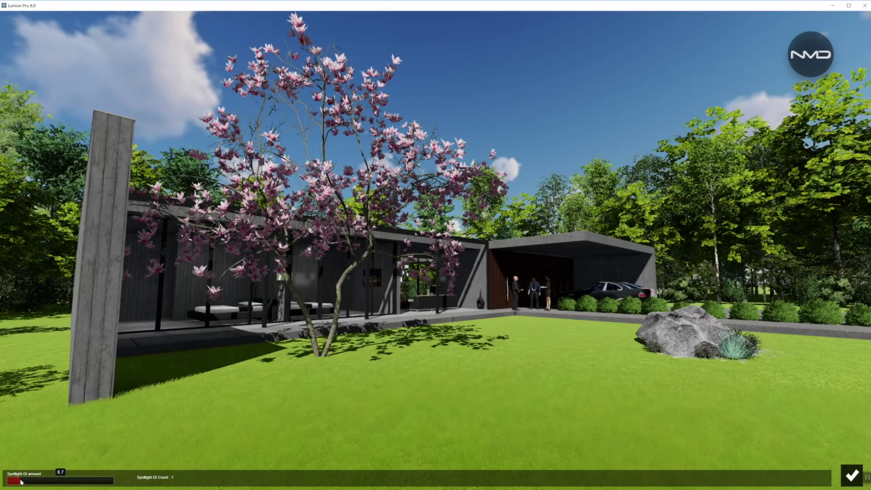
click(852, 475)
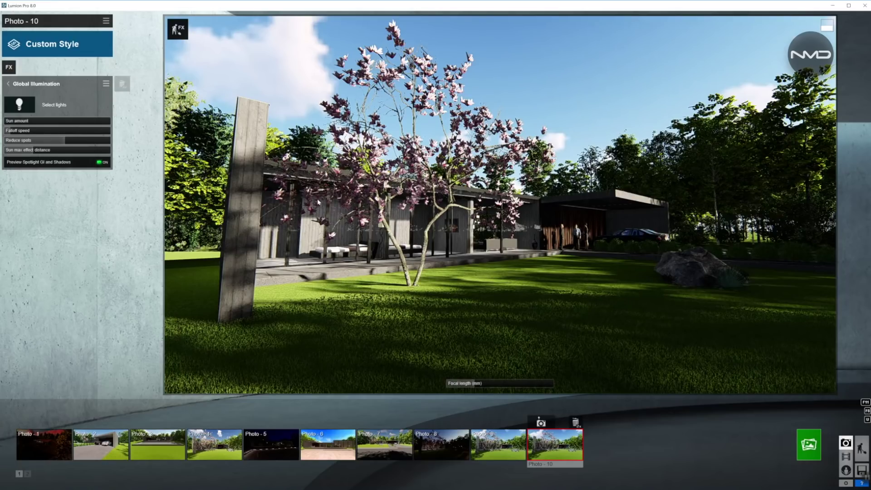
click(14, 131)
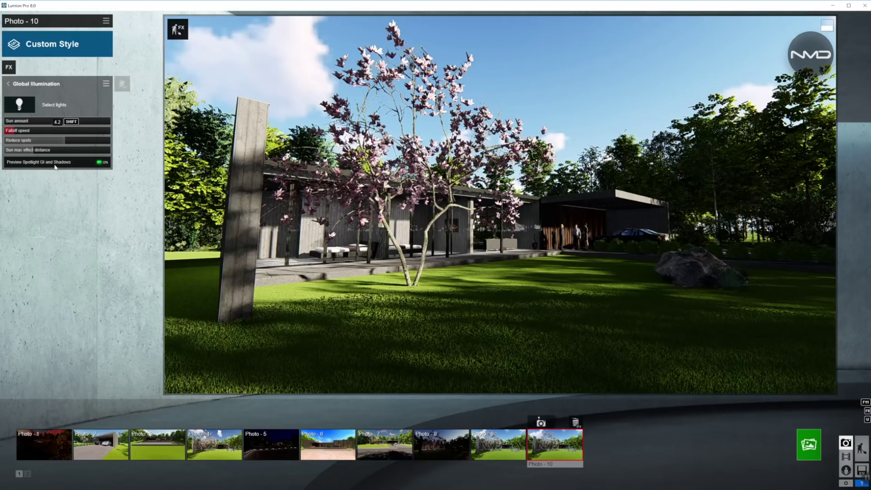
- Turn on Auto focus in the Depth of Field effect, raise its amount and slightly increase Foreground/Background
click(9, 85)
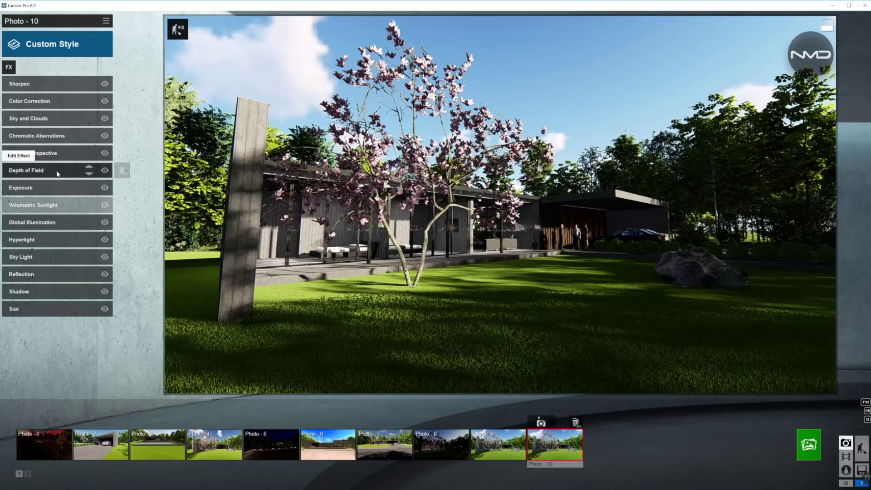
click(64, 171)
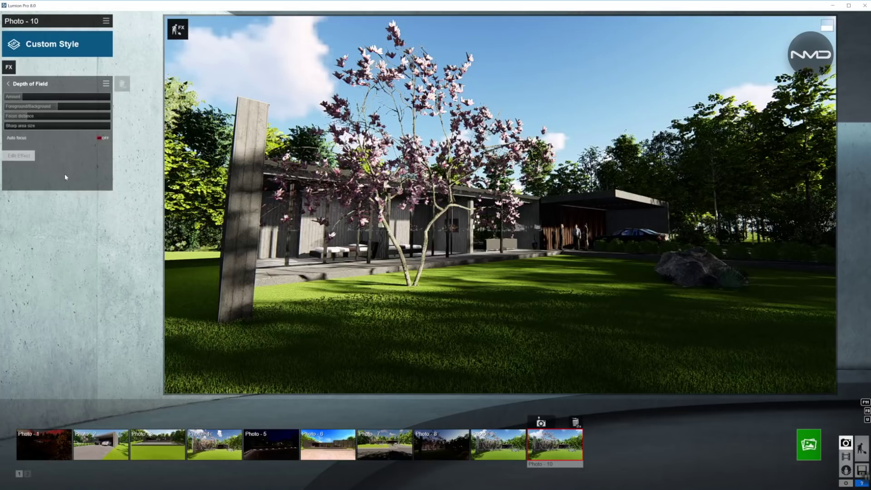
click(99, 137)
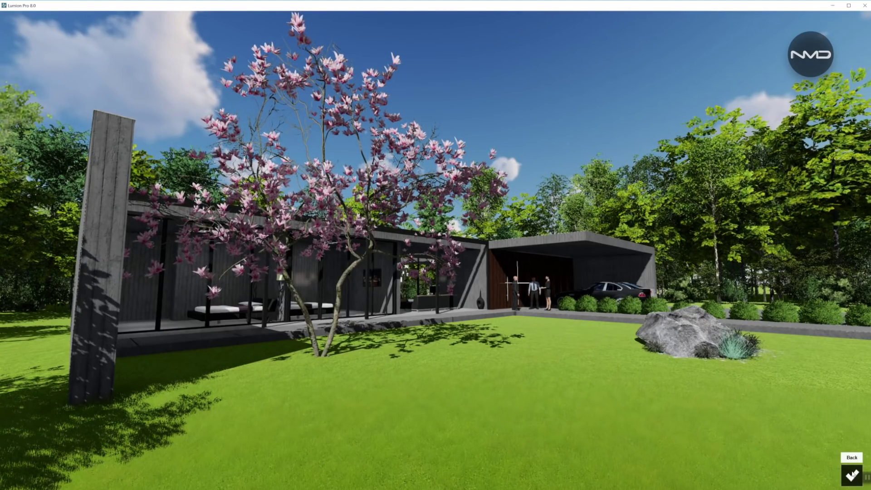
key(F11)
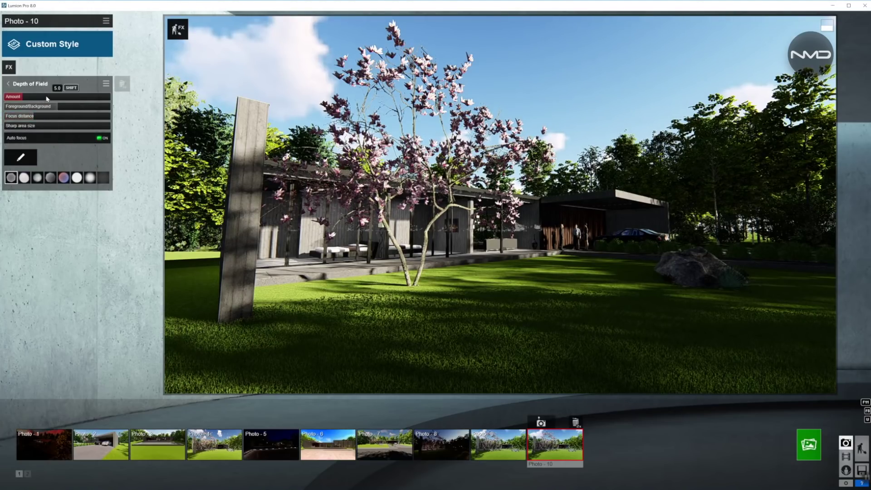
drag(28, 97, 49, 98)
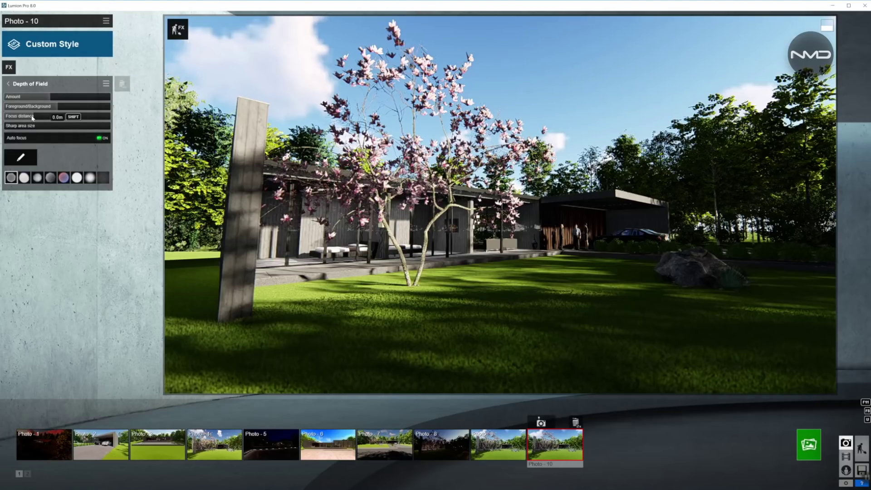
drag(51, 116, 56, 108)
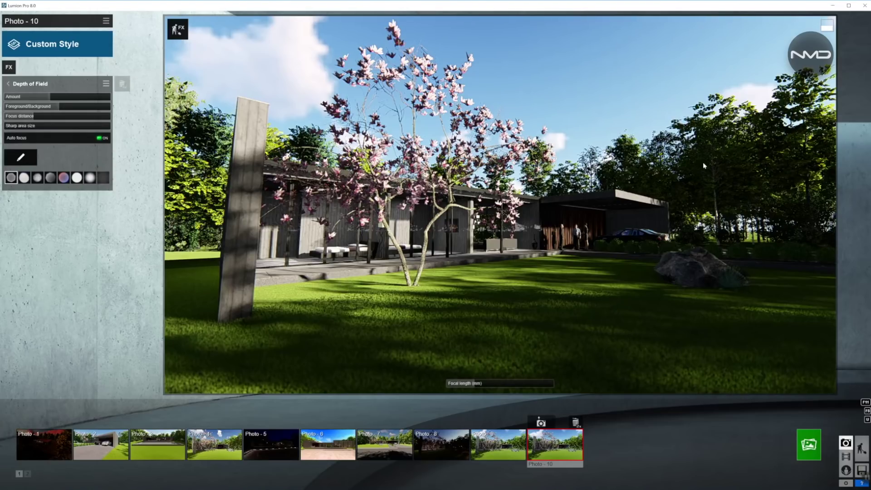
click(8, 86)
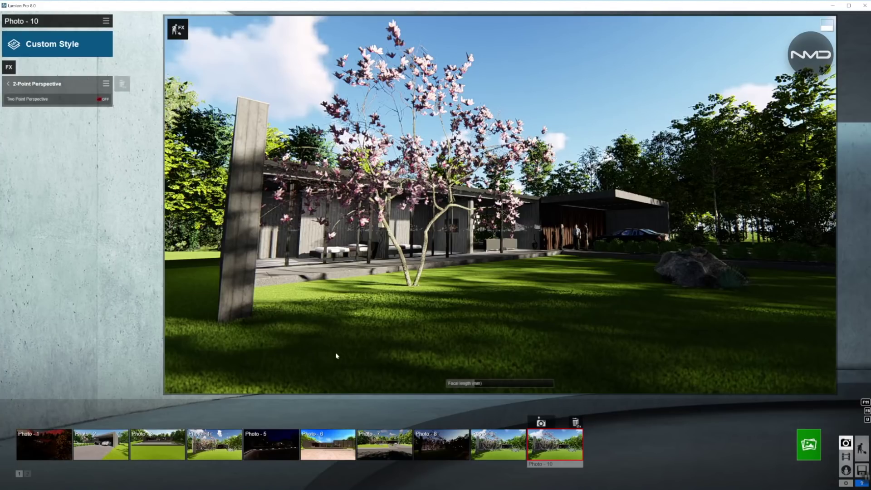
- Turn on Two Point Perspective in the 2-Point Perspective effect to straighten the photo's verticals
click(474, 385)
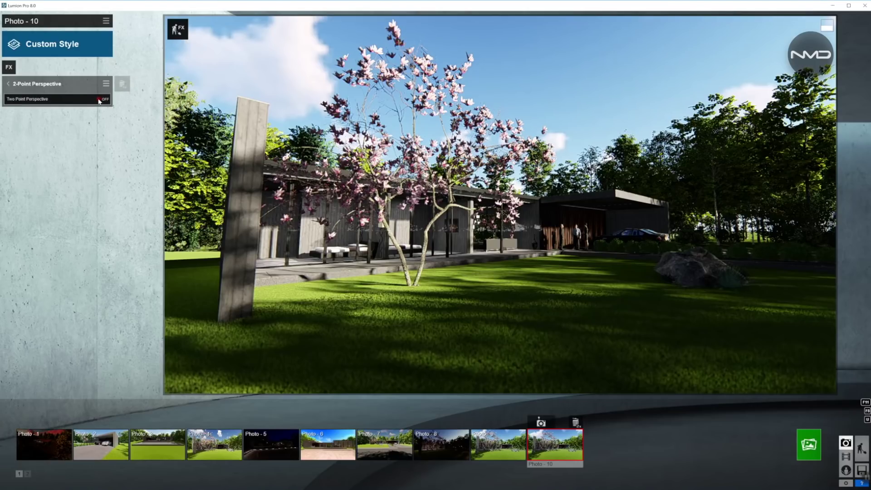
click(99, 99)
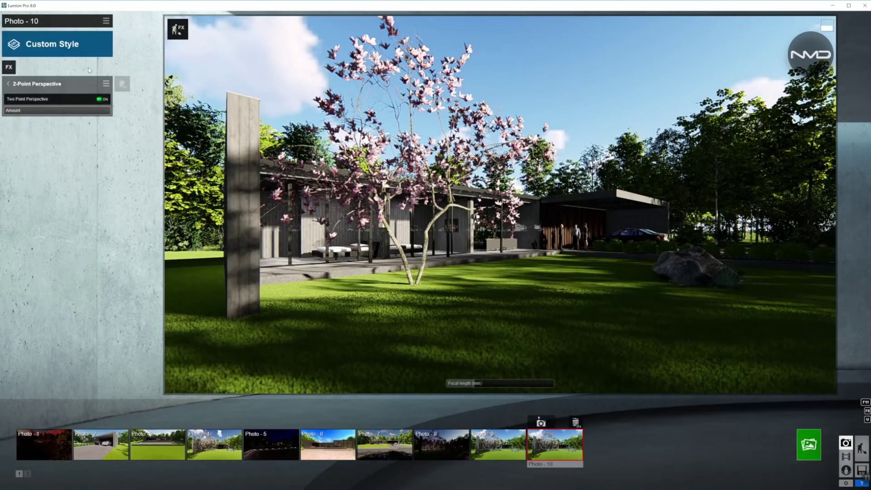
click(8, 85)
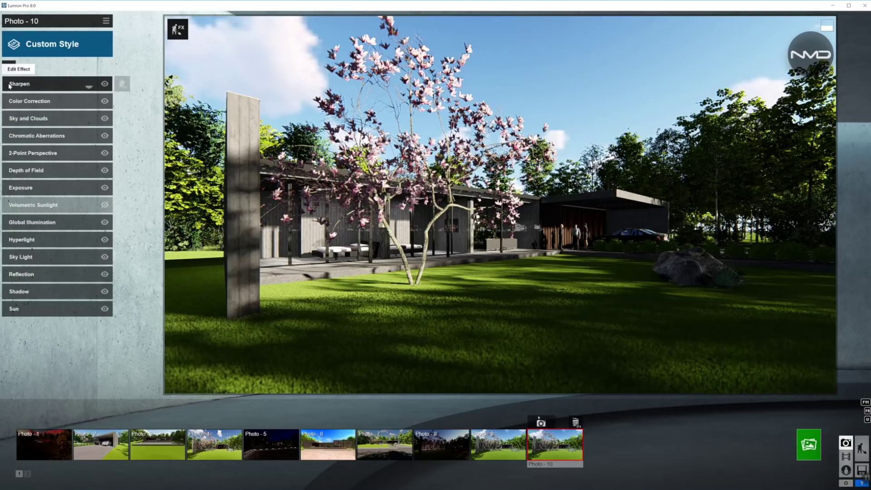
- In Sky and Clouds, set High Clouds to 0.1, Low Clouds to 0.4 and Master cloud amount to about 0.63
click(51, 120)
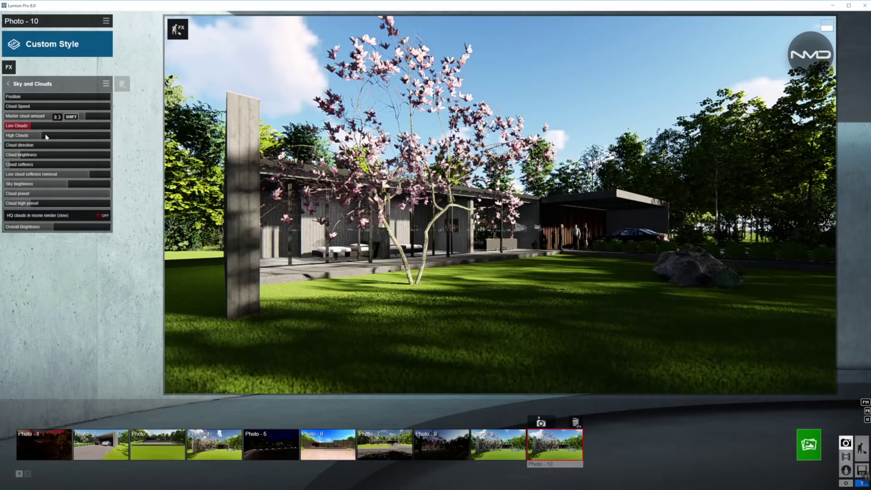
drag(40, 137, 14, 136)
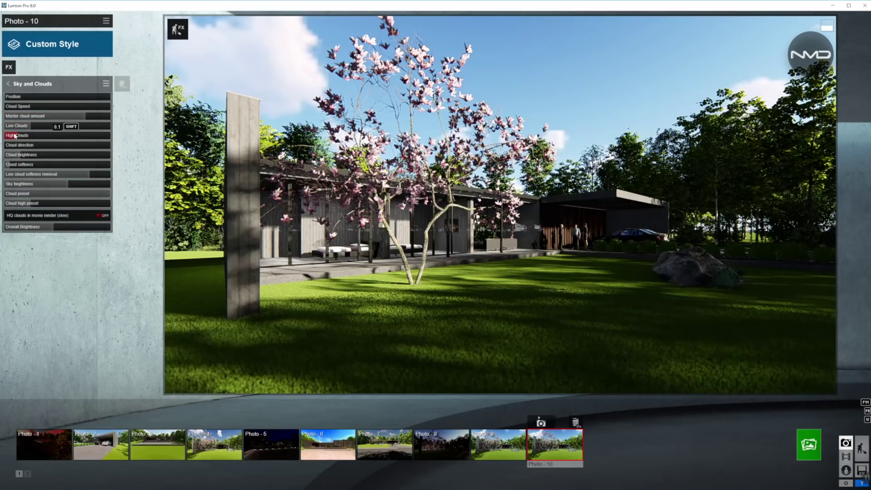
click(46, 127)
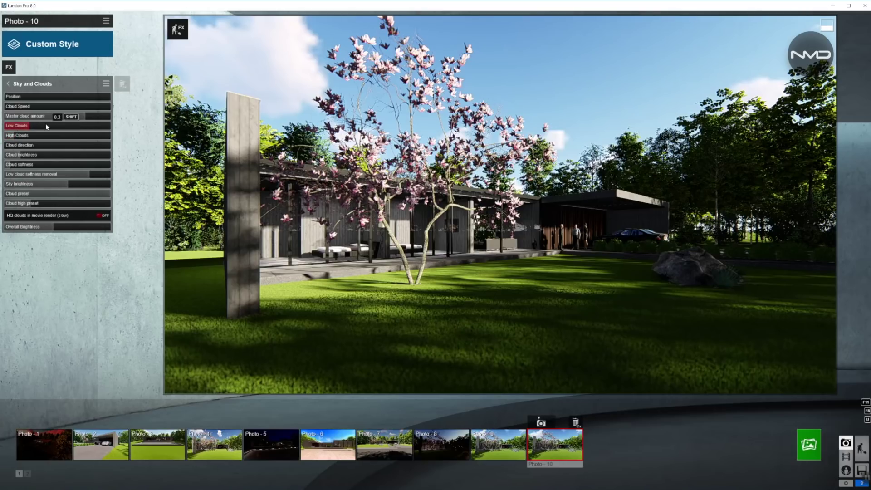
drag(45, 127, 42, 127)
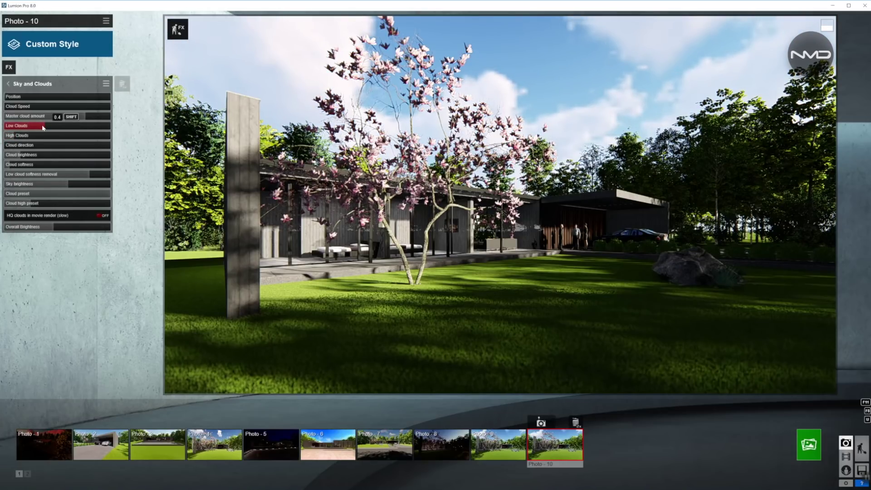
click(84, 117)
drag(52, 116, 45, 116)
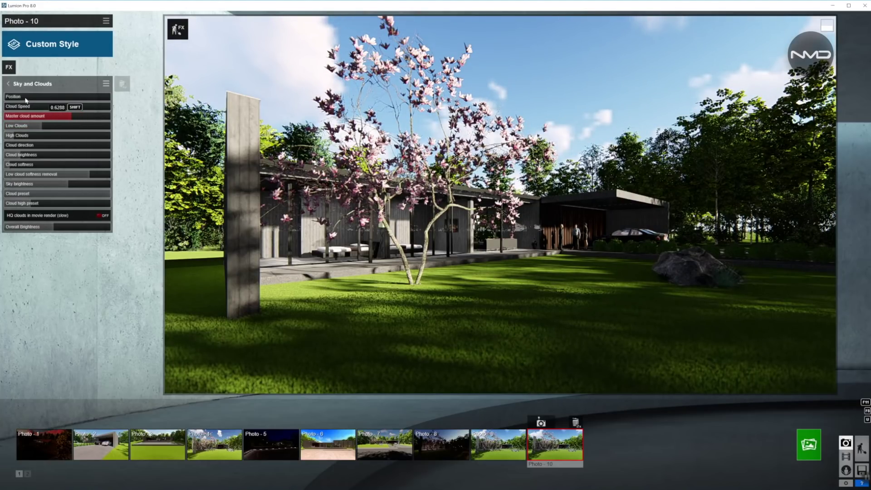
- Shift the cloud position to spread scattered white clouds across the sky above the house
drag(40, 101, 79, 96)
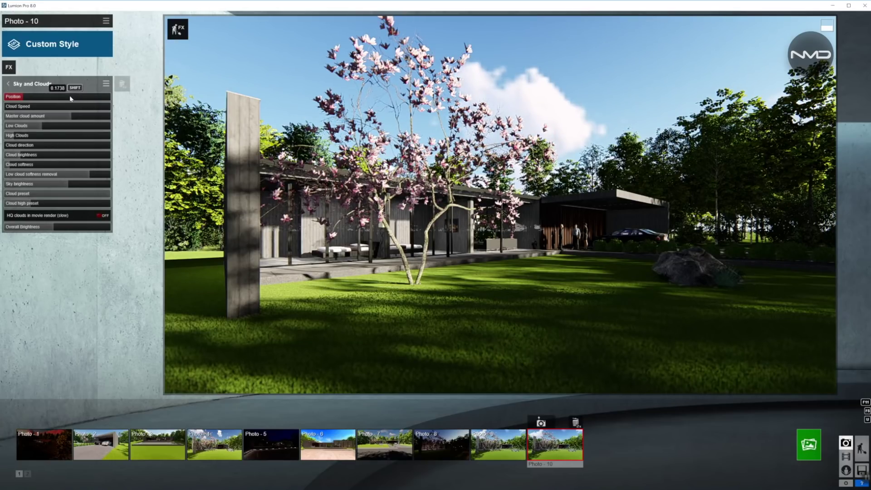
click(30, 98)
drag(30, 98, 30, 98)
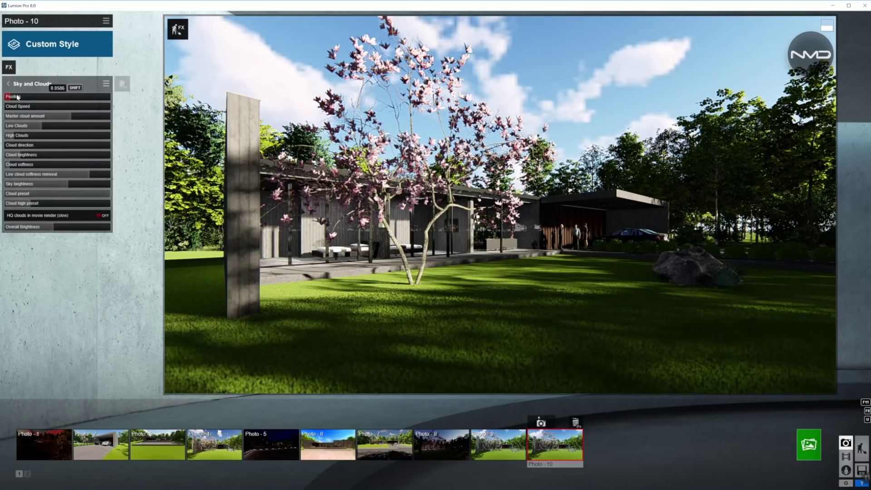
click(26, 97)
click(26, 97)
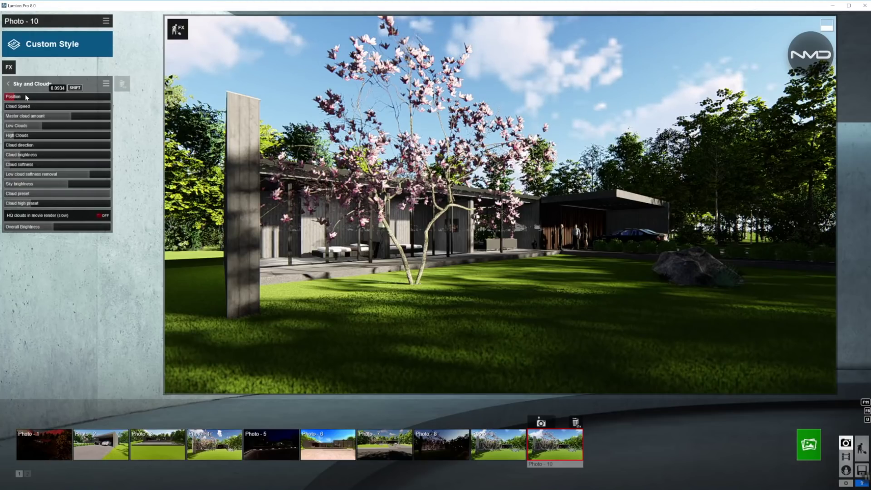
click(22, 97)
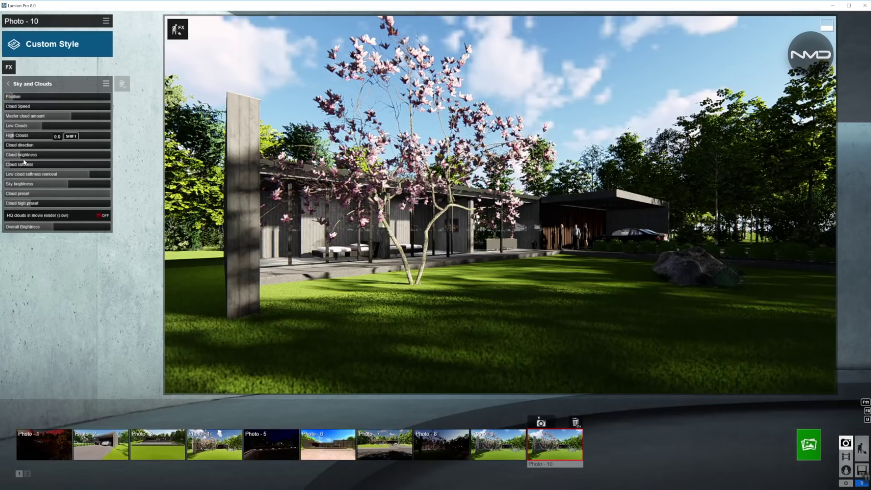
- Raise Cloud brightness, set Sky brightness to 0.4 and increase Overall Brightness slightly in Sky and Clouds
click(84, 157)
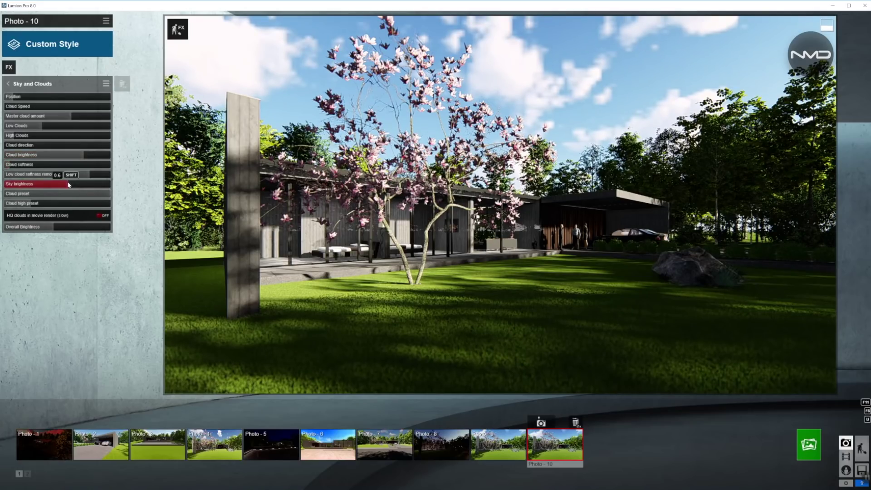
click(53, 183)
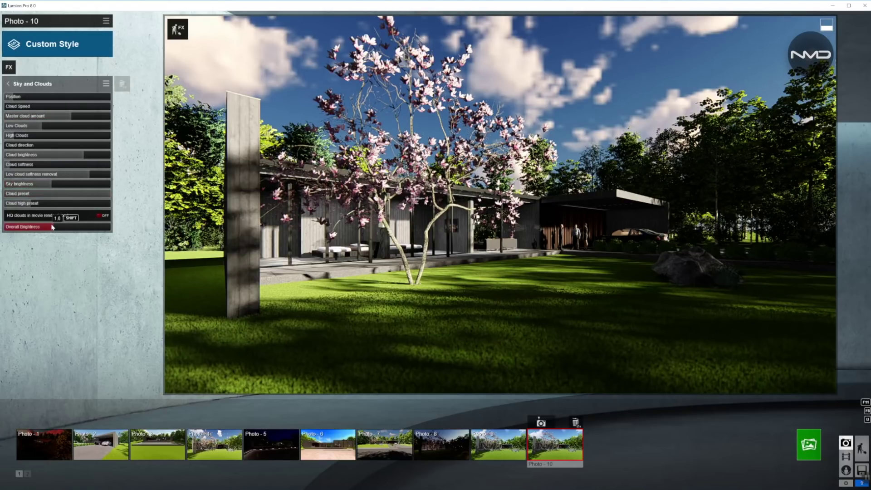
mouse_move(52, 226)
drag(53, 228, 66, 228)
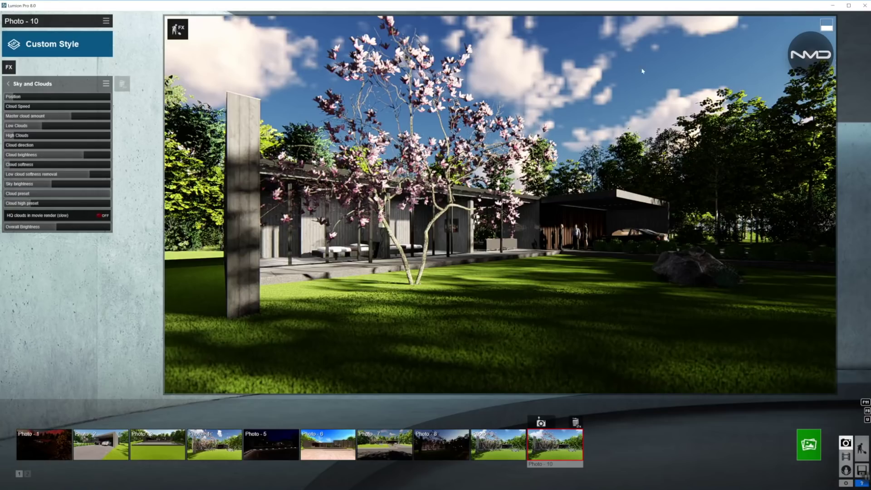
click(45, 185)
click(50, 185)
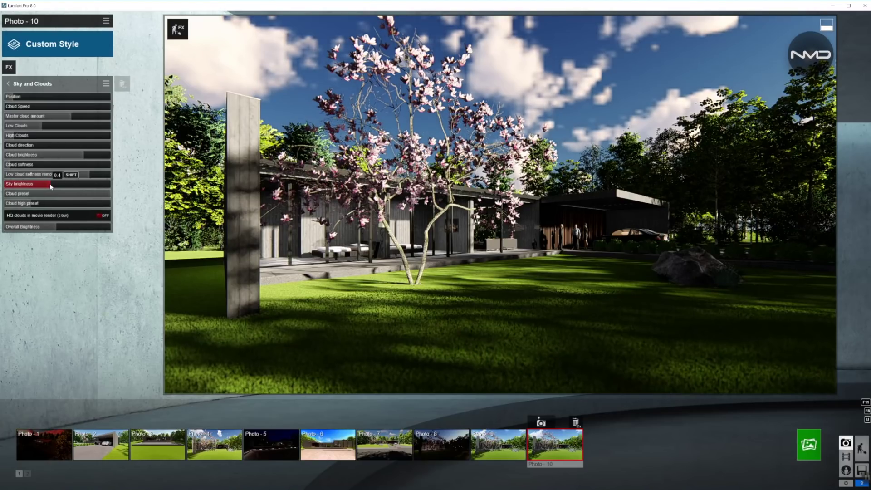
click(9, 84)
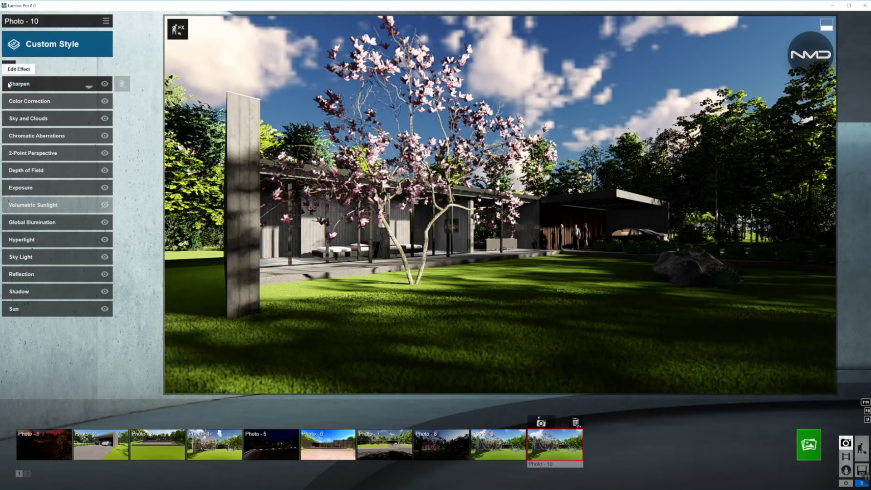
- Raise the saturation slightly and set the temperature to 0.3 in the Color Correction effect
click(50, 102)
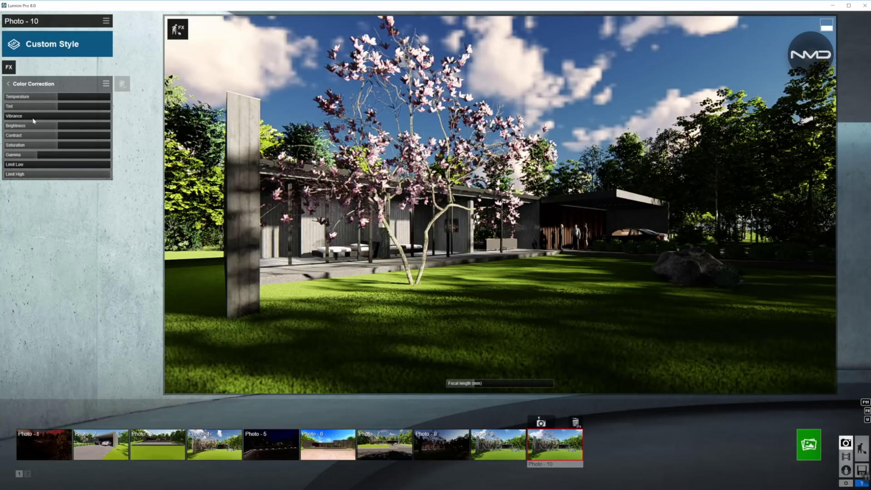
click(62, 146)
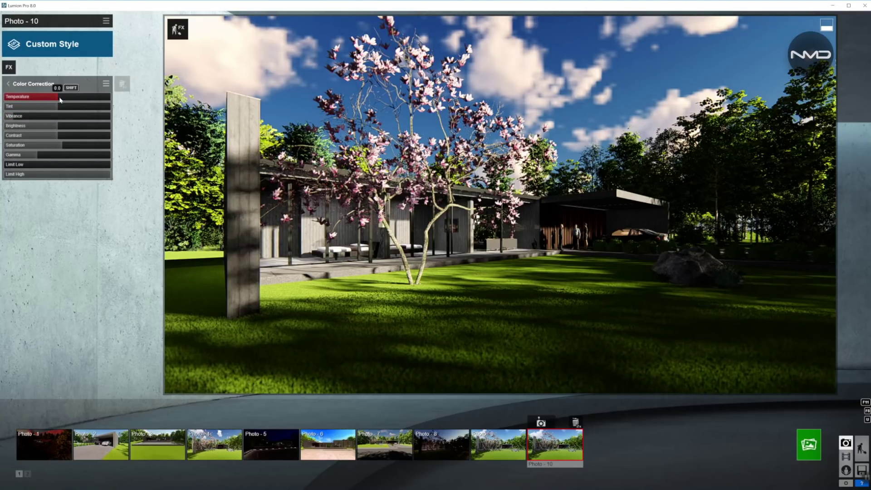
drag(82, 101, 74, 98)
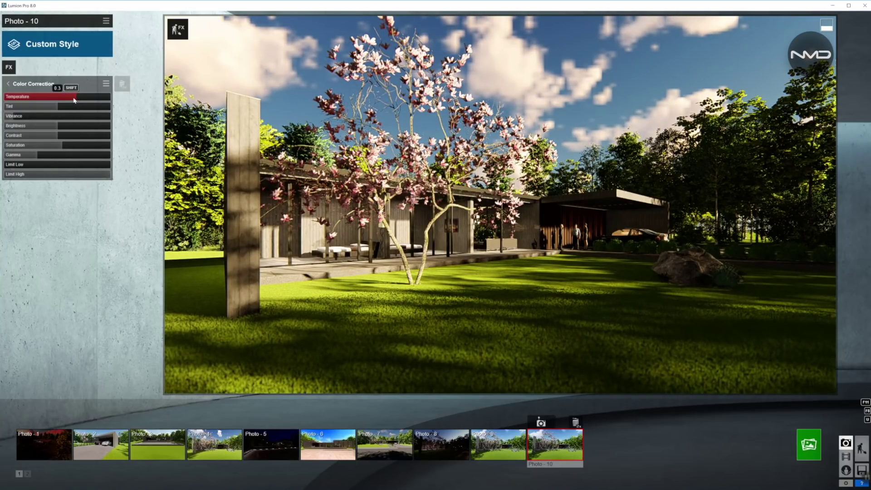
click(77, 136)
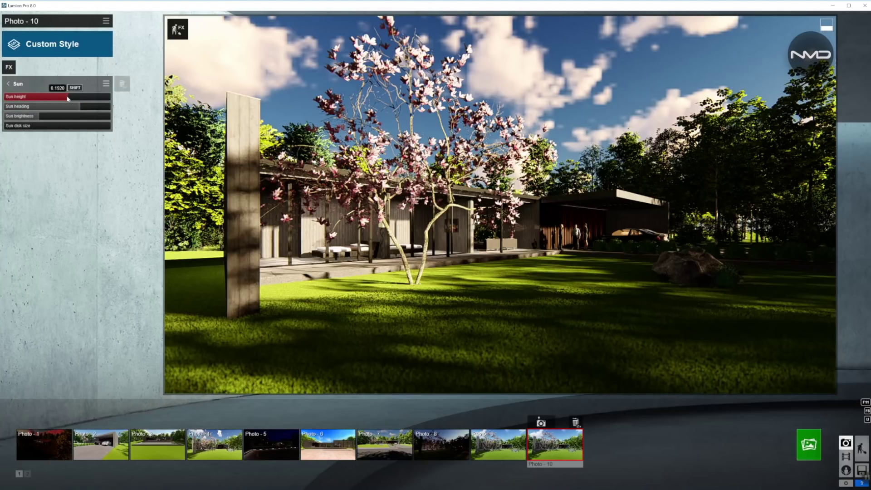
- Lower the sun height in the Sun effect to about 0.17
drag(68, 96, 66, 98)
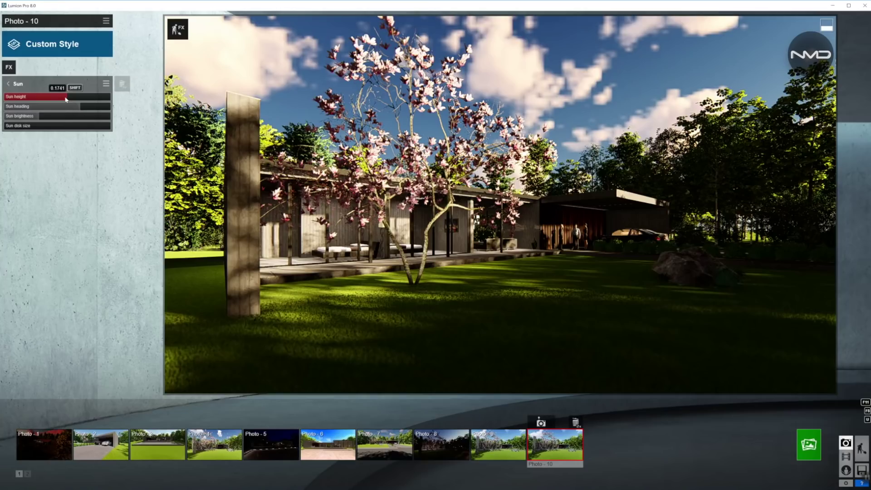
drag(66, 99, 67, 99)
click(10, 83)
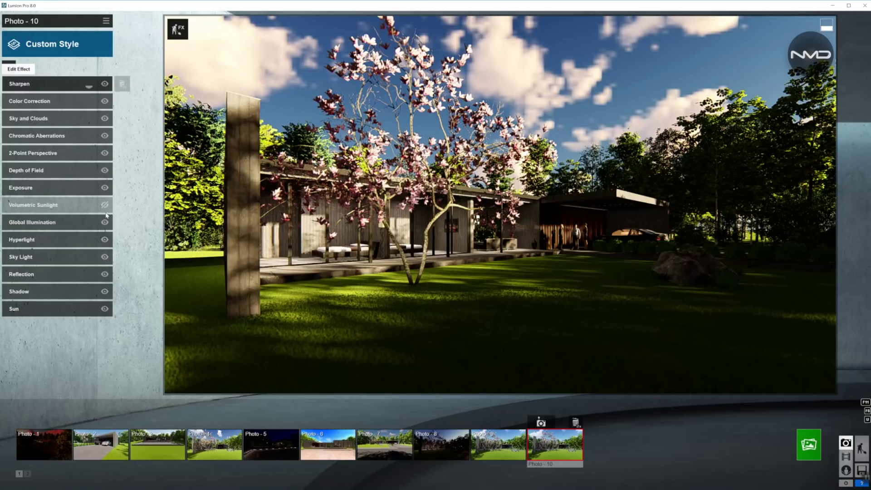
- Fine-tune the exposure amount in the Exposure effect
click(53, 189)
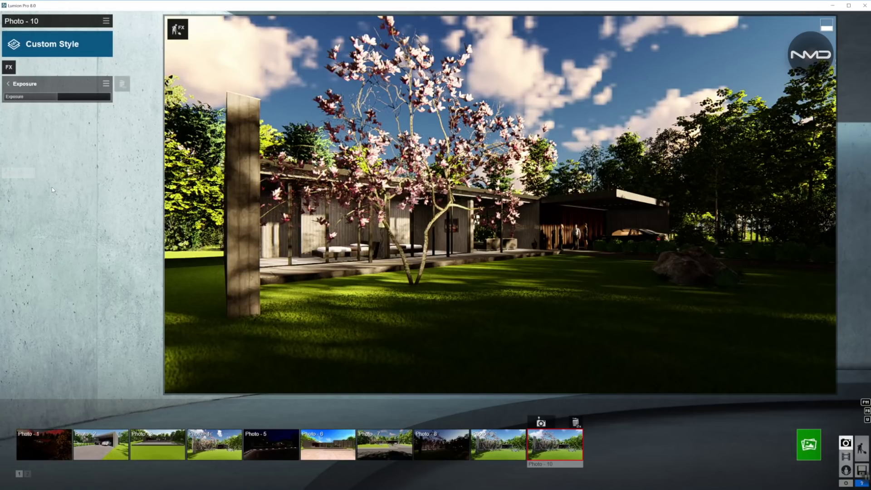
click(56, 97)
click(9, 84)
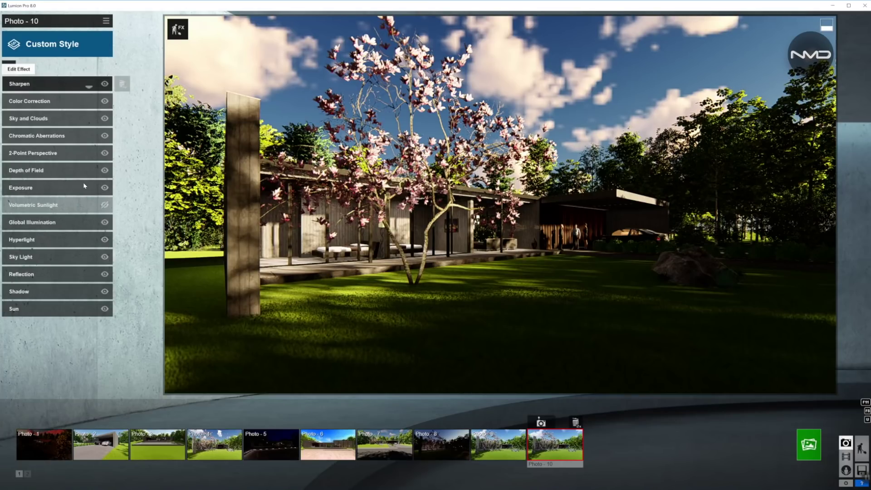
- Enable the Volumetric Sunlight effect and lower its brightness to nearly 0.0 for subtle light rays
click(105, 207)
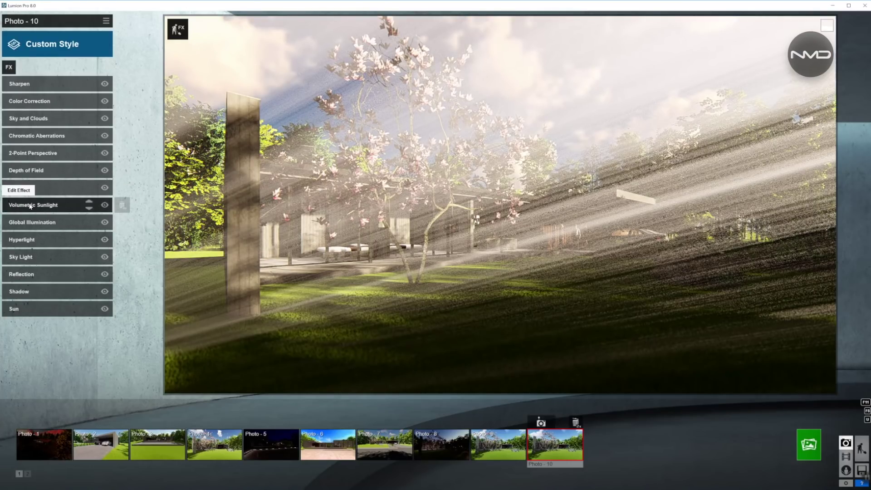
click(30, 205)
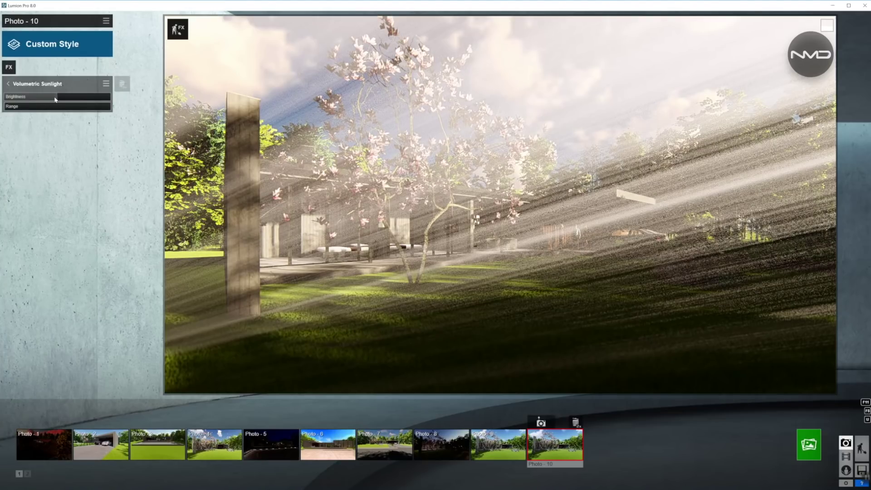
drag(20, 98, 6, 98)
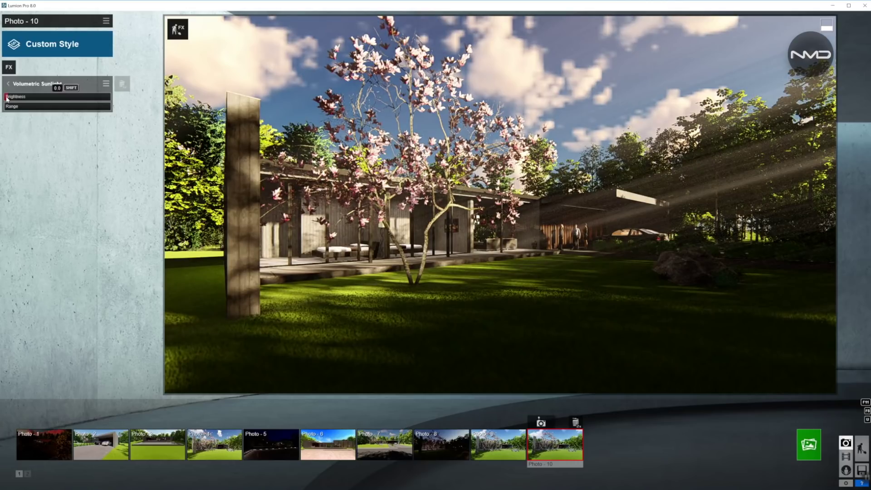
- Fine-tune the brightness and range of the Volumetric Sunlight effect to near-zero values for faint light rays, and return to the effect list
click(6, 98)
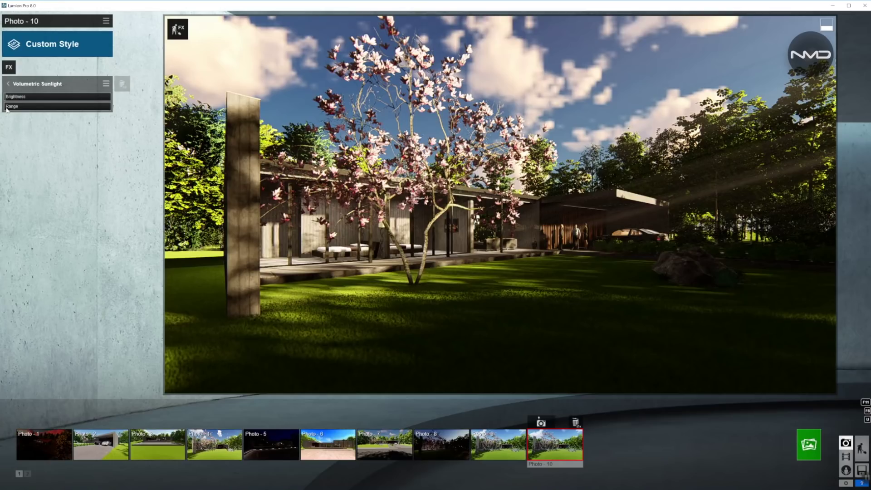
mouse_move(6, 110)
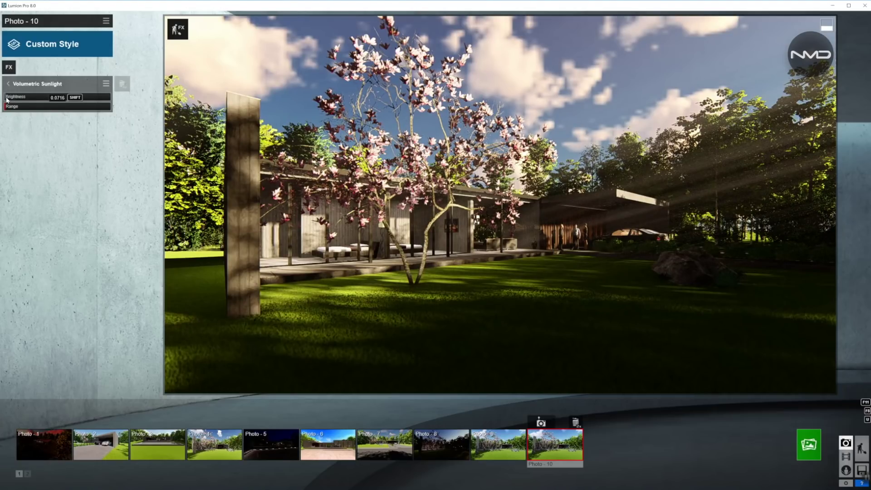
click(6, 99)
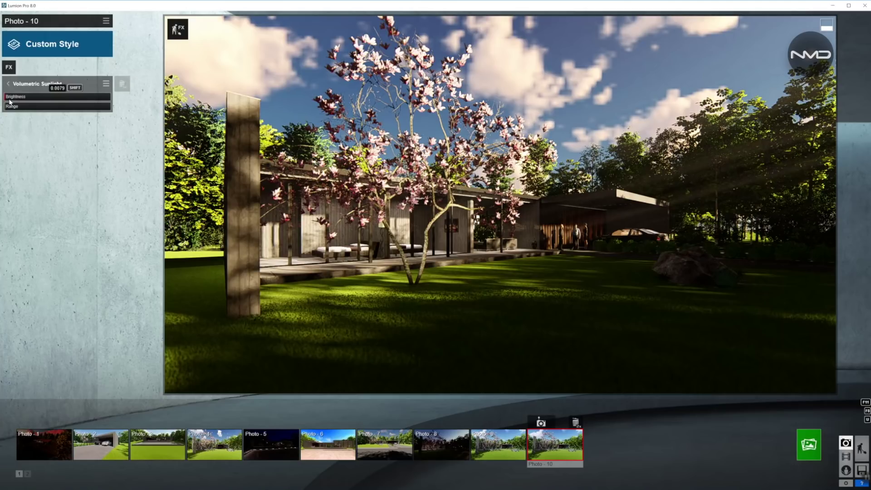
drag(10, 101, 11, 101)
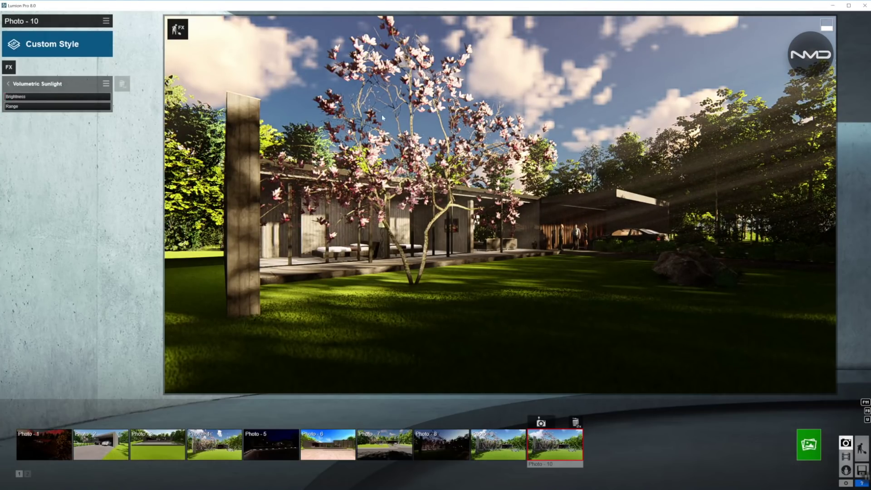
click(7, 84)
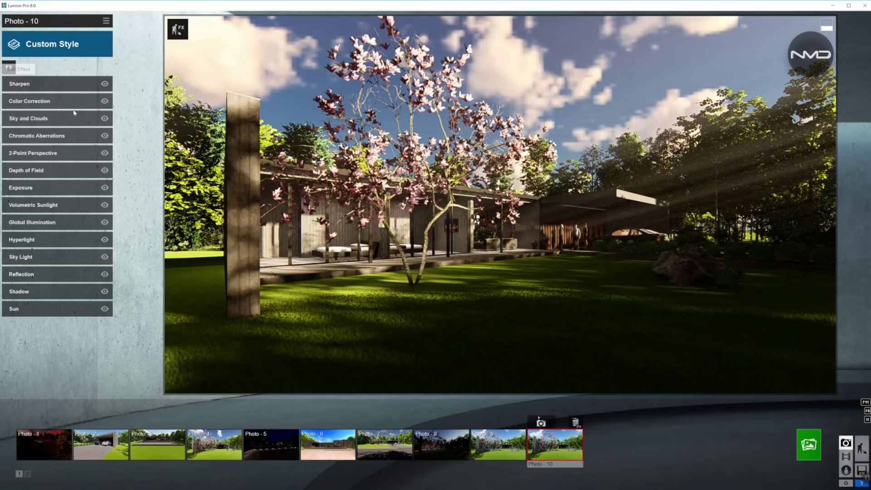
- Render the current photo and save it as the JPG file Modern_House#10_1 in the Pictures folder
click(808, 444)
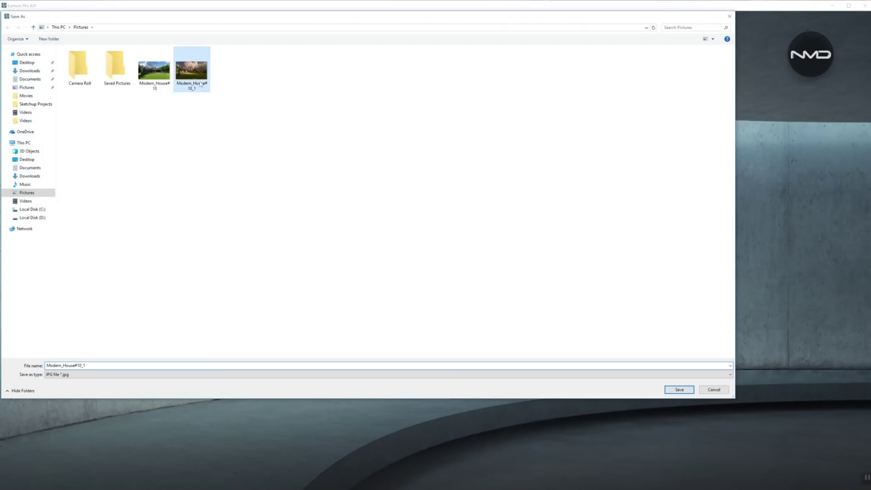
key(Return)
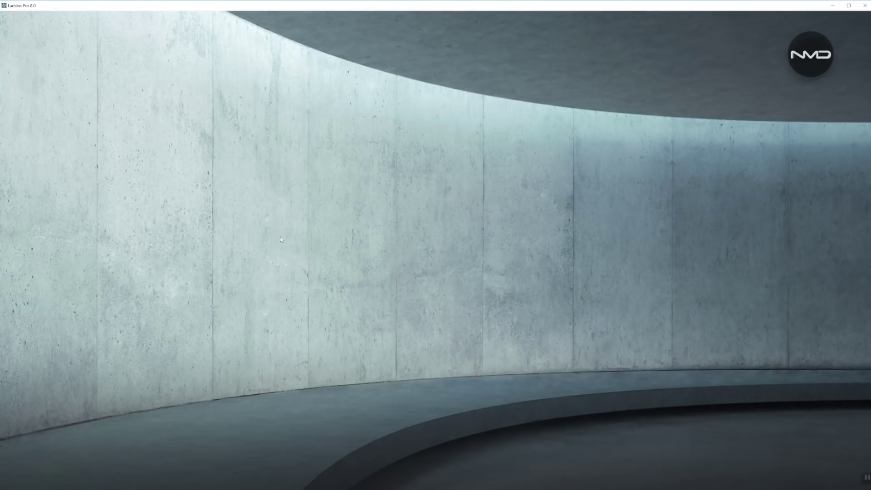